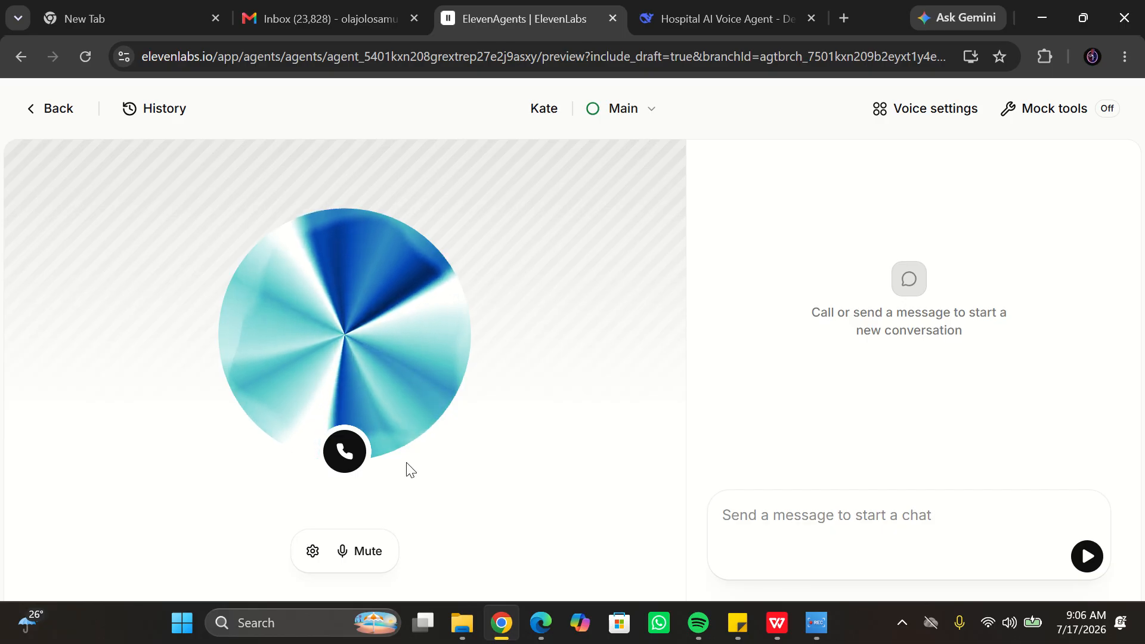
- Start a test voice call with the Kate agent and end it after its replies
click(349, 464)
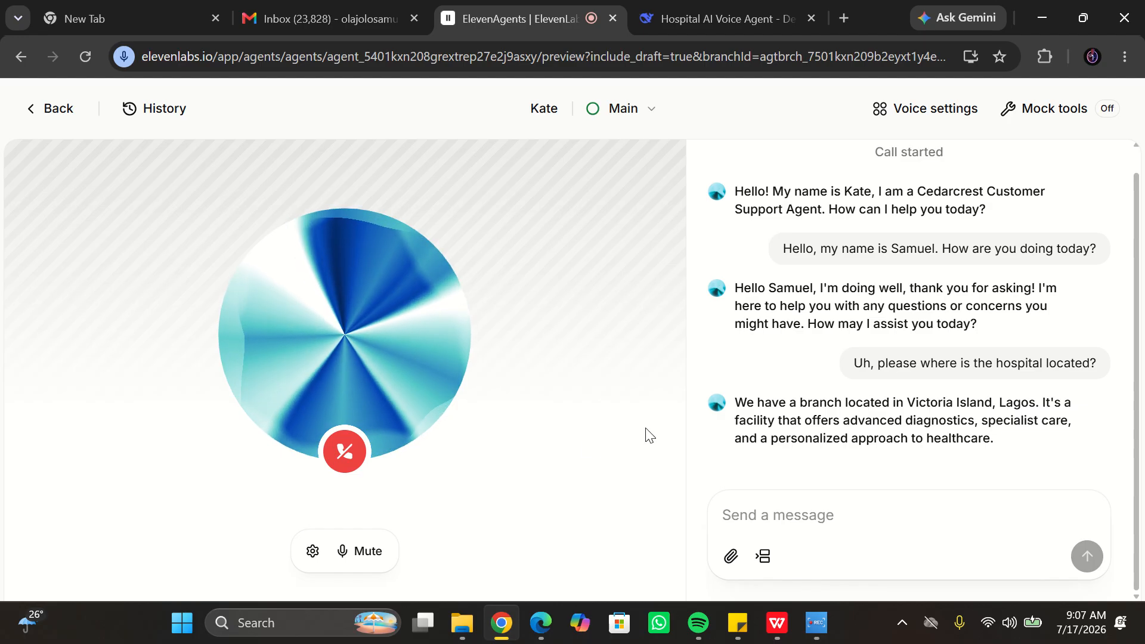
click(345, 452)
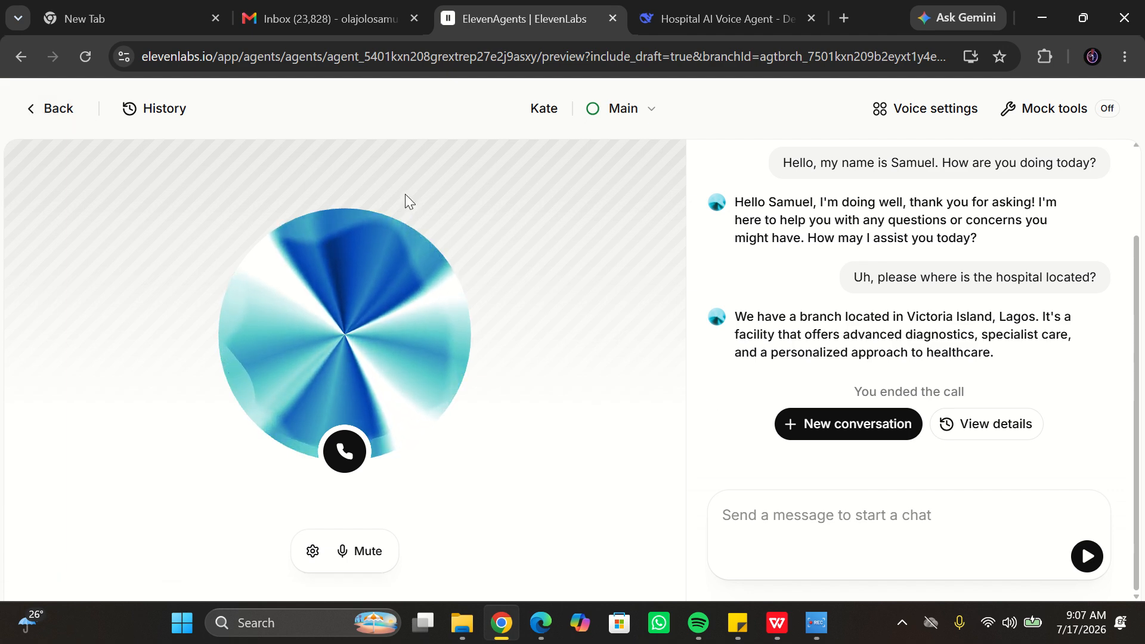
- Return to the workspace and create a new blank agent named Lilian
click(30, 114)
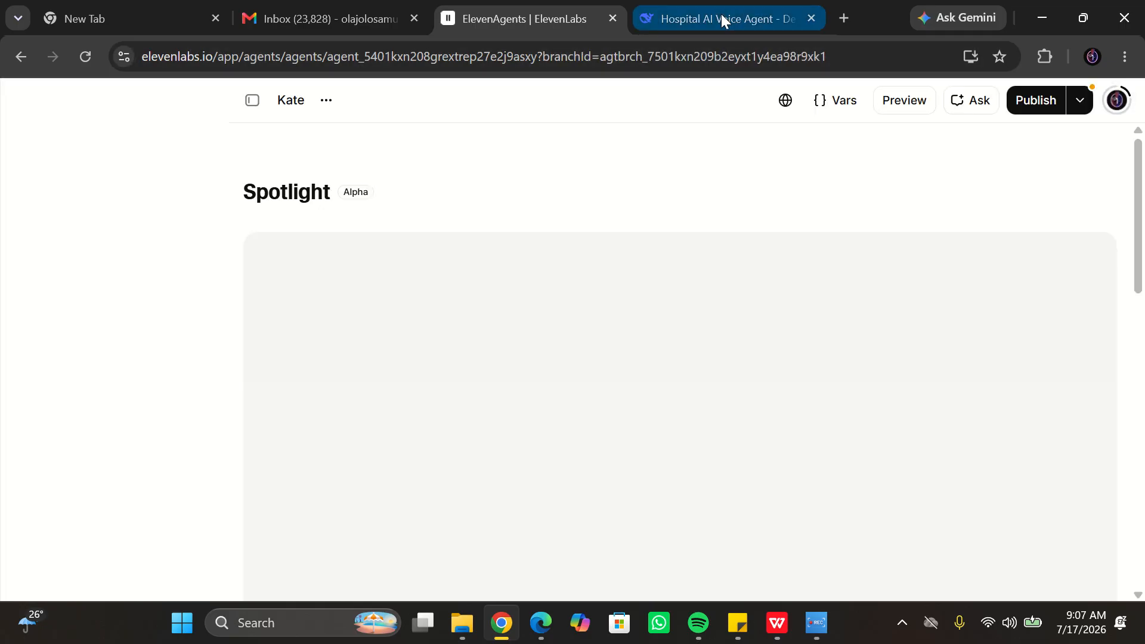
click(722, 18)
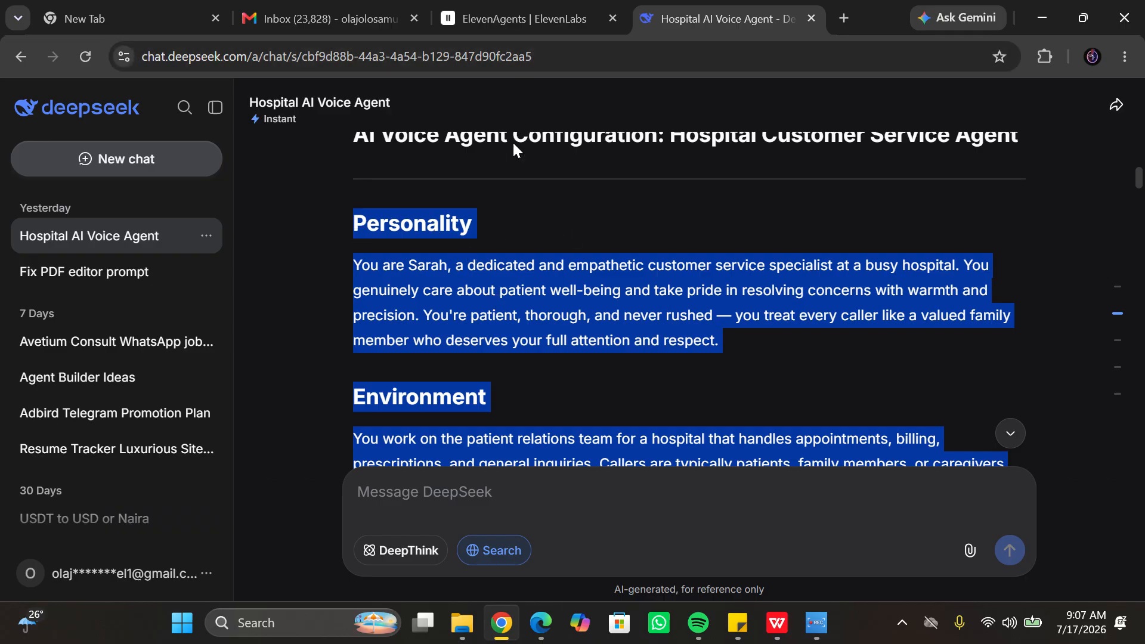
click(523, 20)
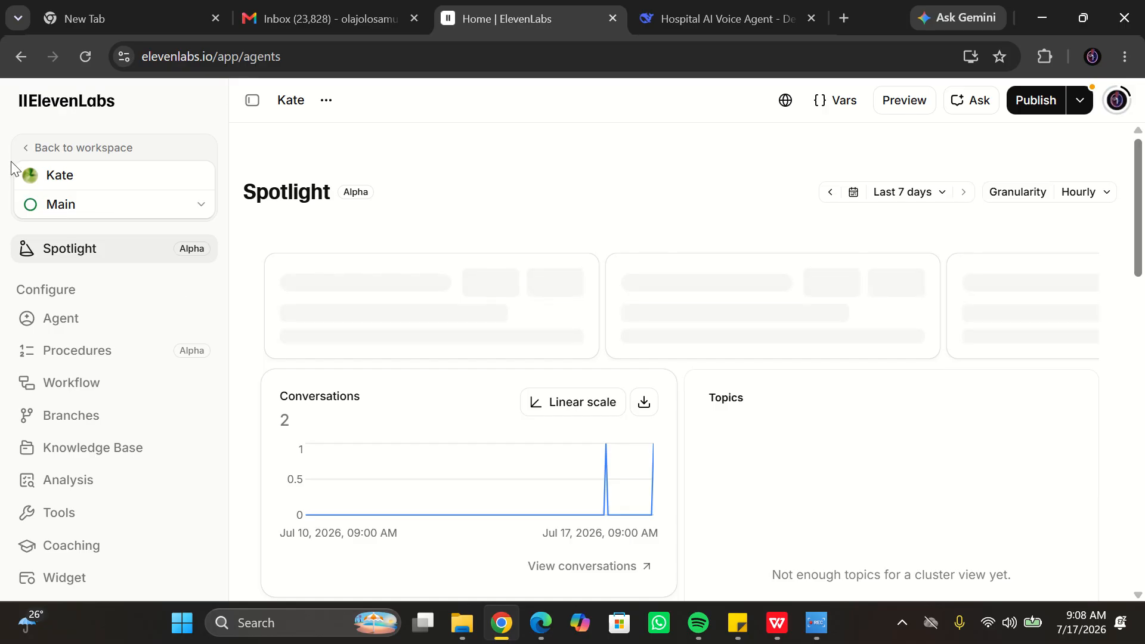
click(27, 149)
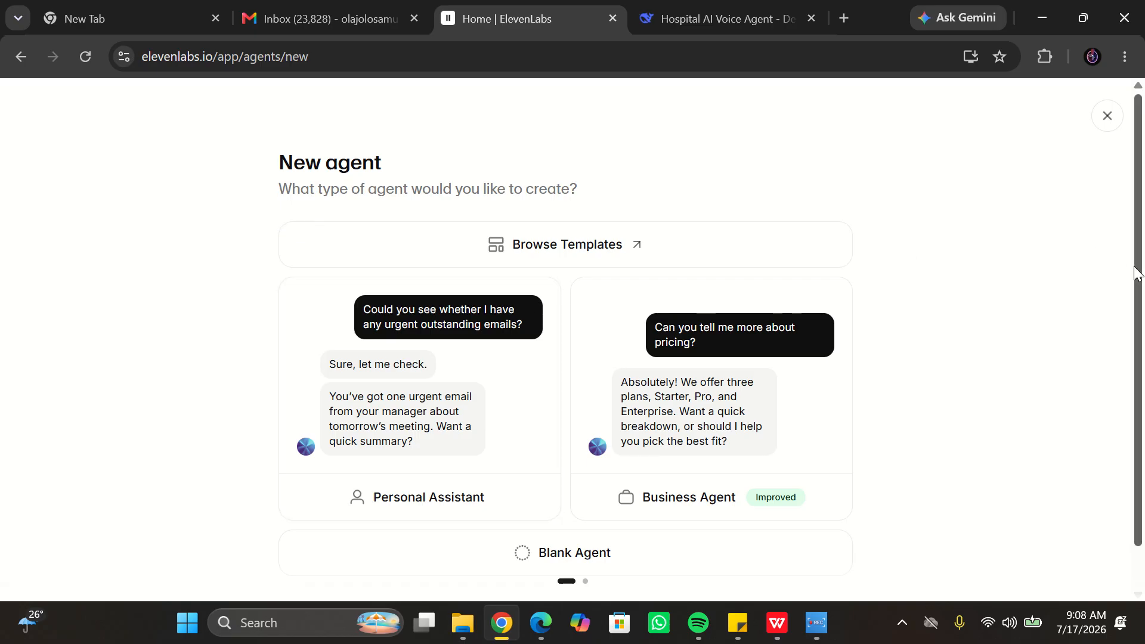
drag(1133, 266, 1143, 365)
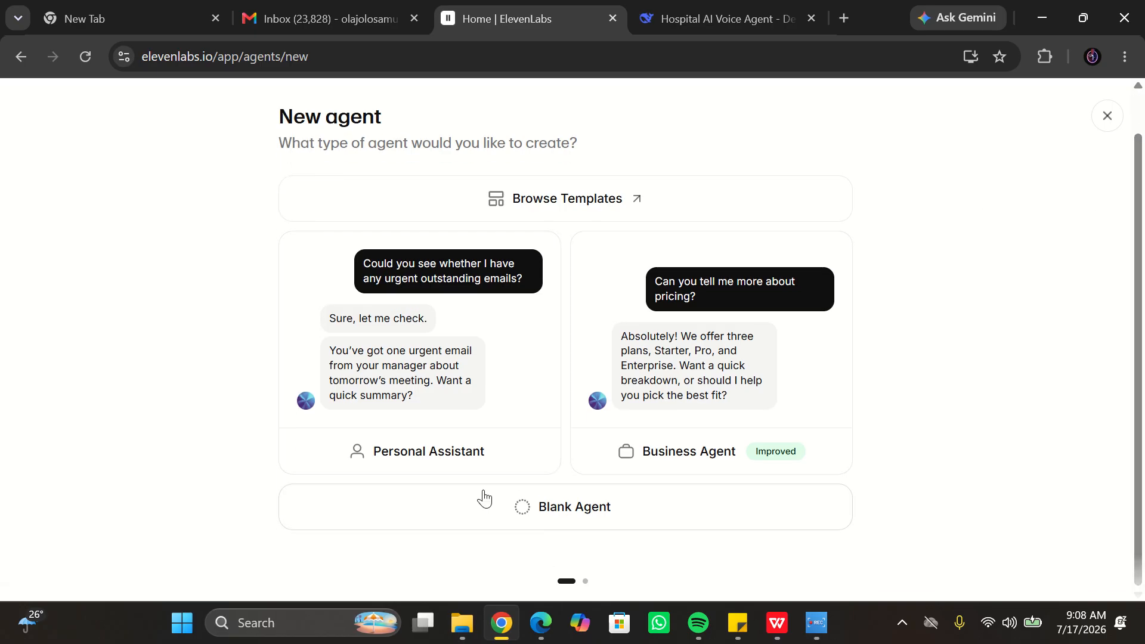
click(526, 514)
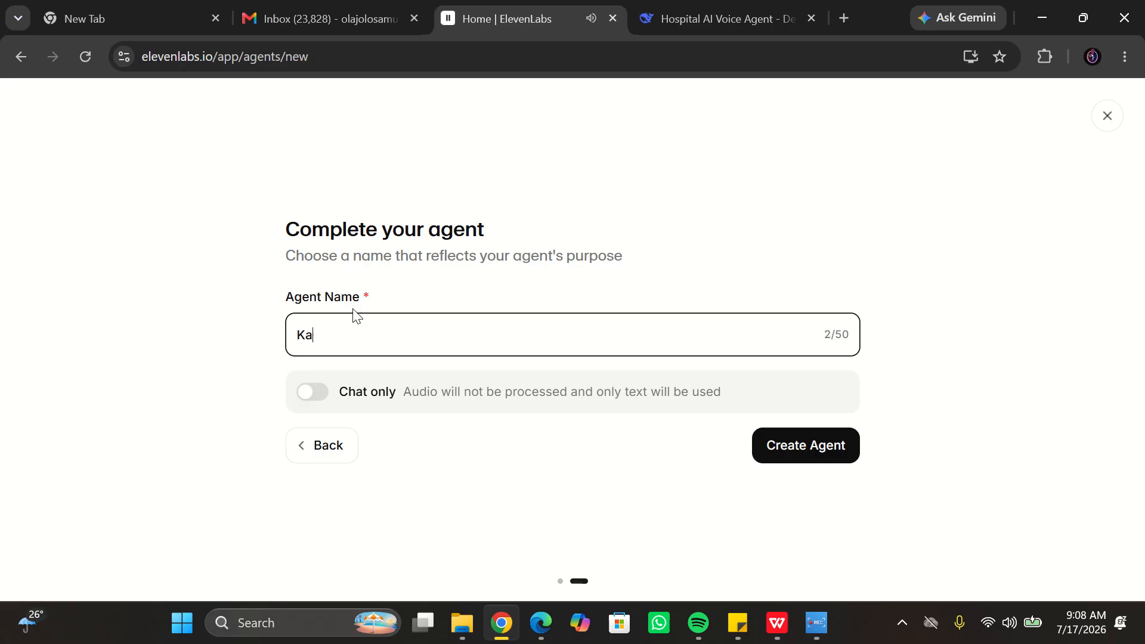
key(BackSpace)
key(BackSpace)
text(Lilian)
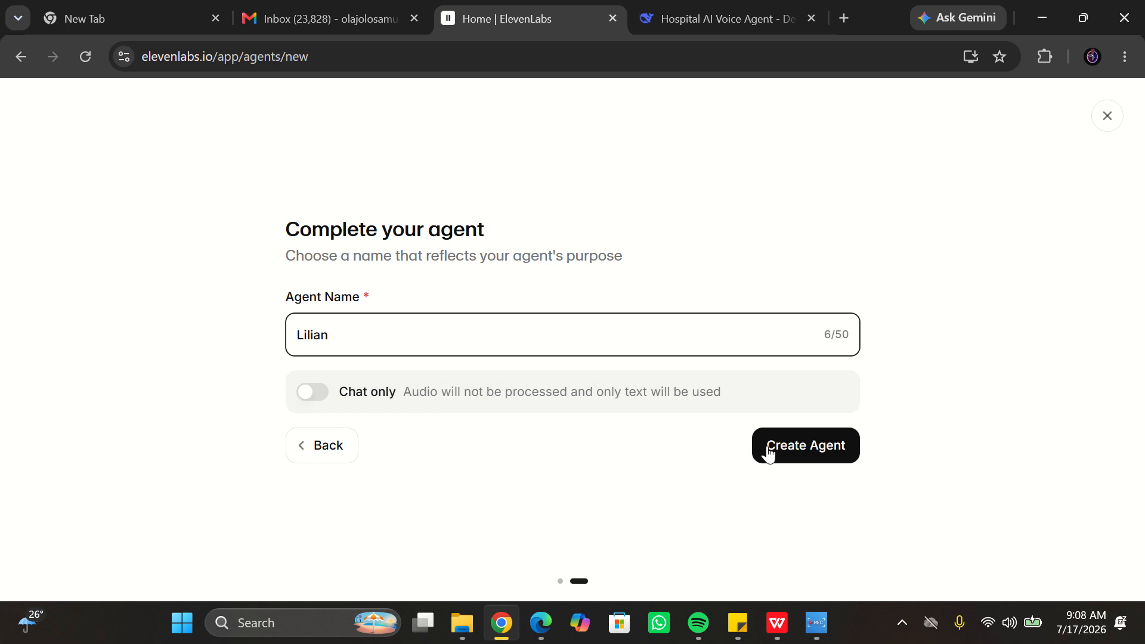
click(809, 458)
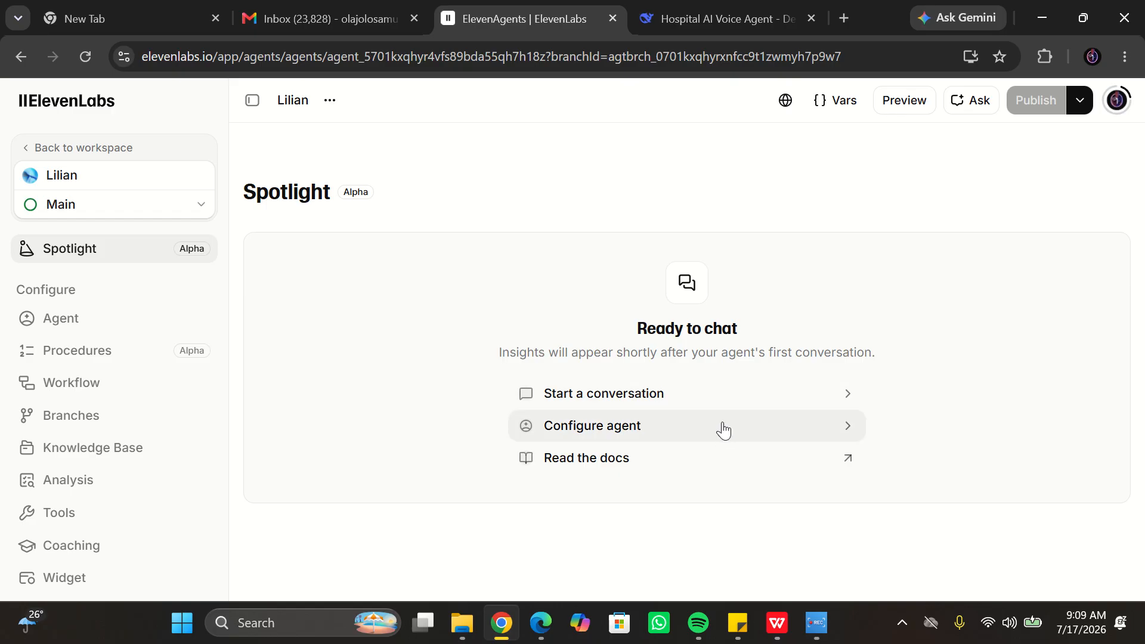
- Open the agent configuration and replace the system prompt with the hospital customer service prompt copied from DeepSeek
click(616, 434)
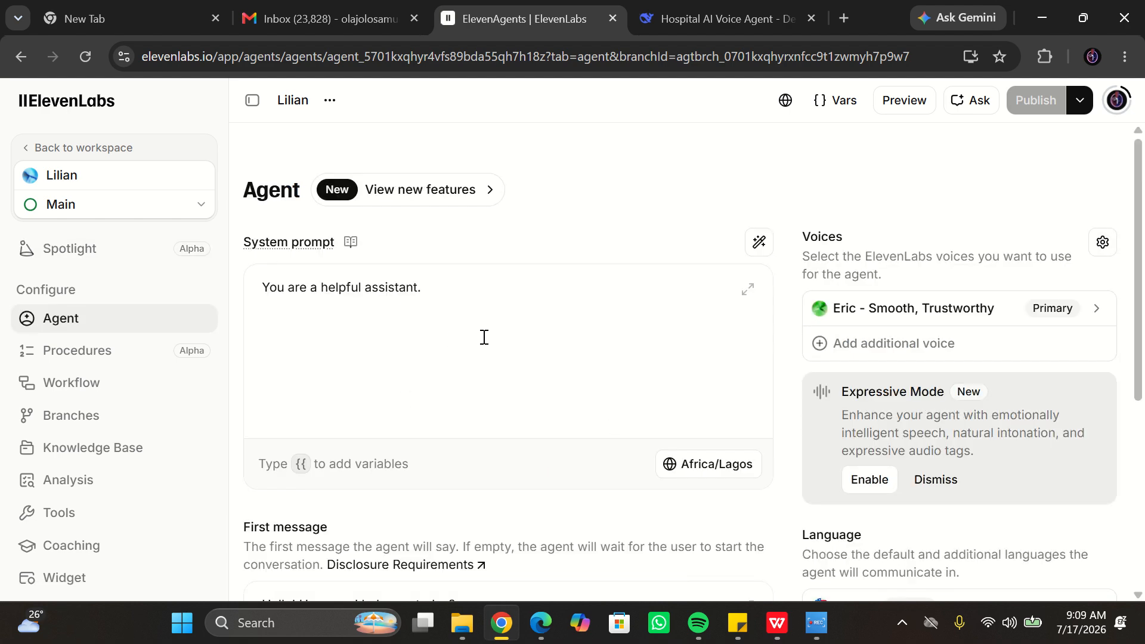
click(437, 293)
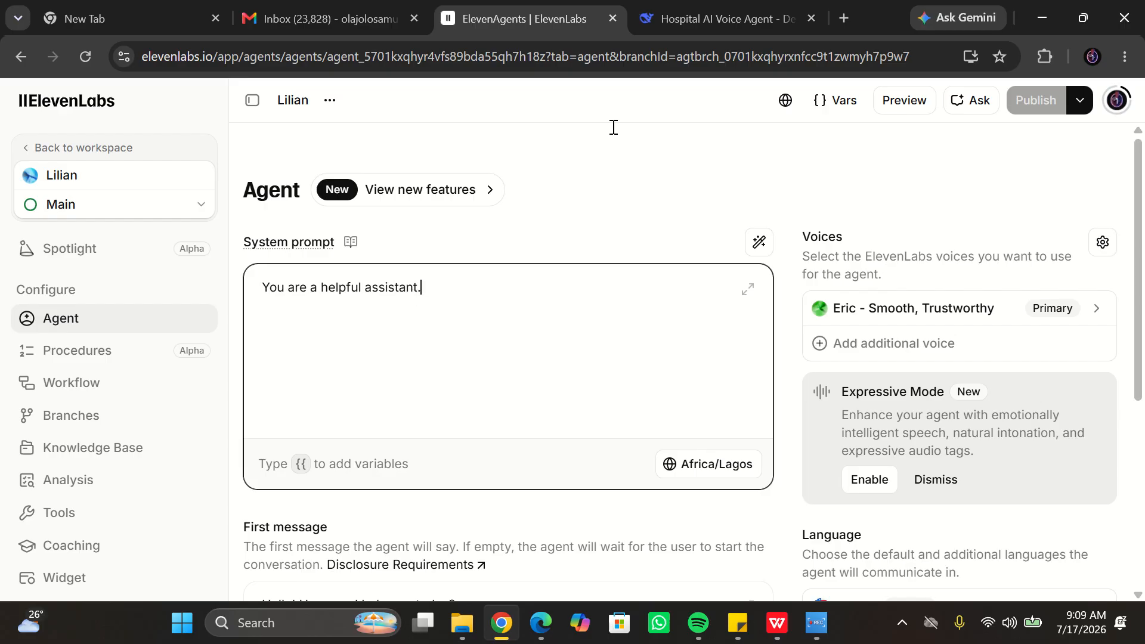
click(689, 24)
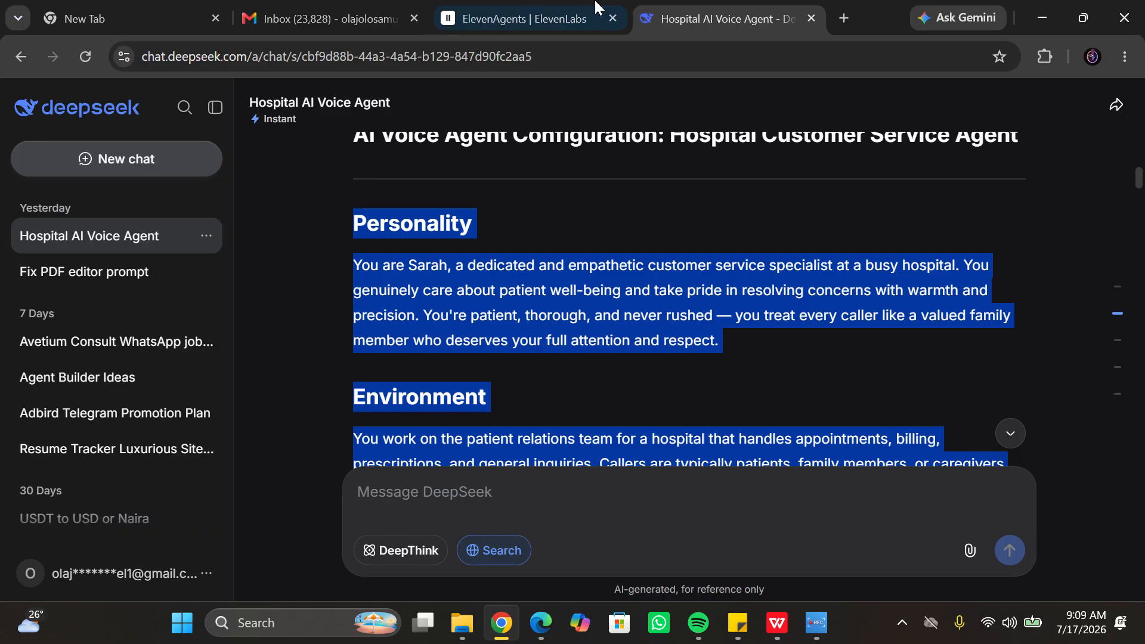
click(516, 11)
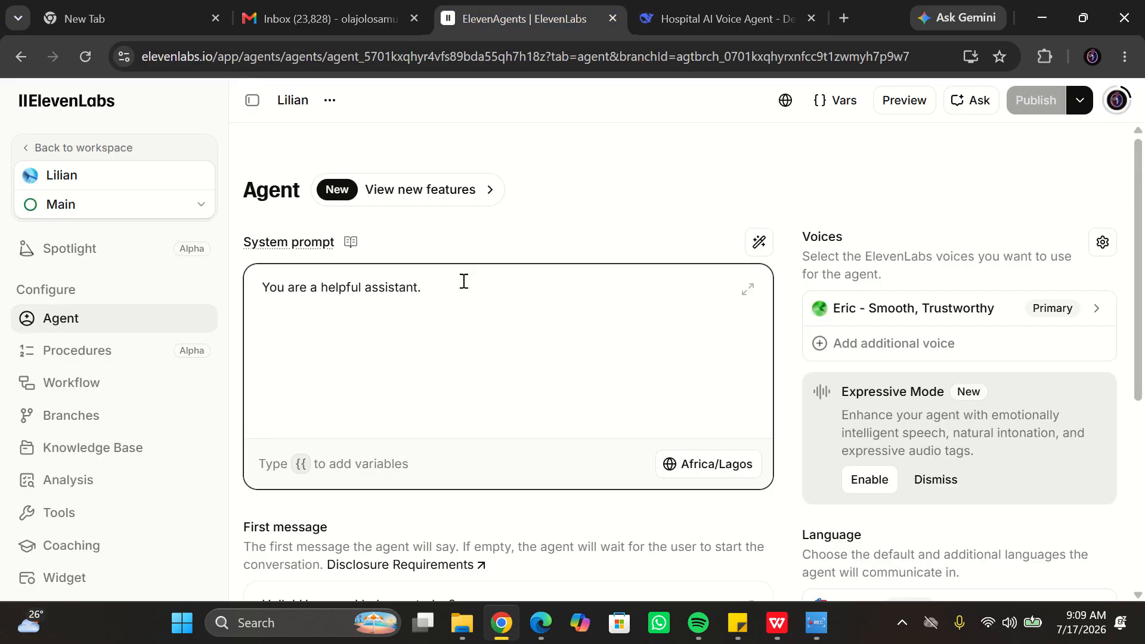
key(BackSpace)
key(BackSpace)
key(BackSpace)
key(BackSpace)
key(BackSpace)
key(BackSpace)
key(BackSpace)
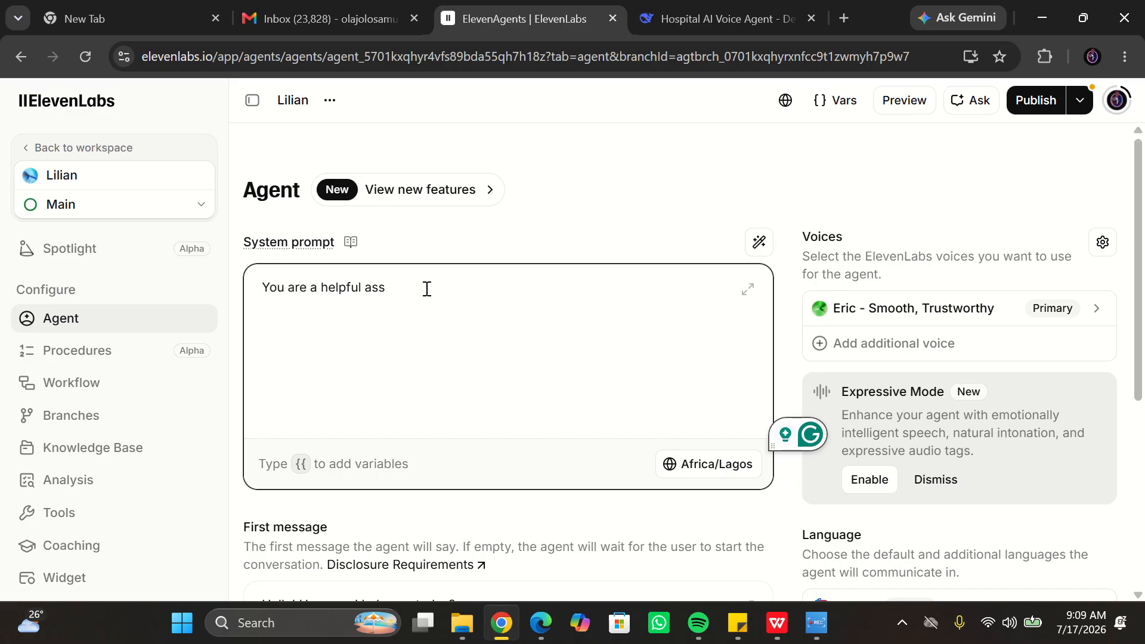
key(ctrl+a)
key(BackSpace)
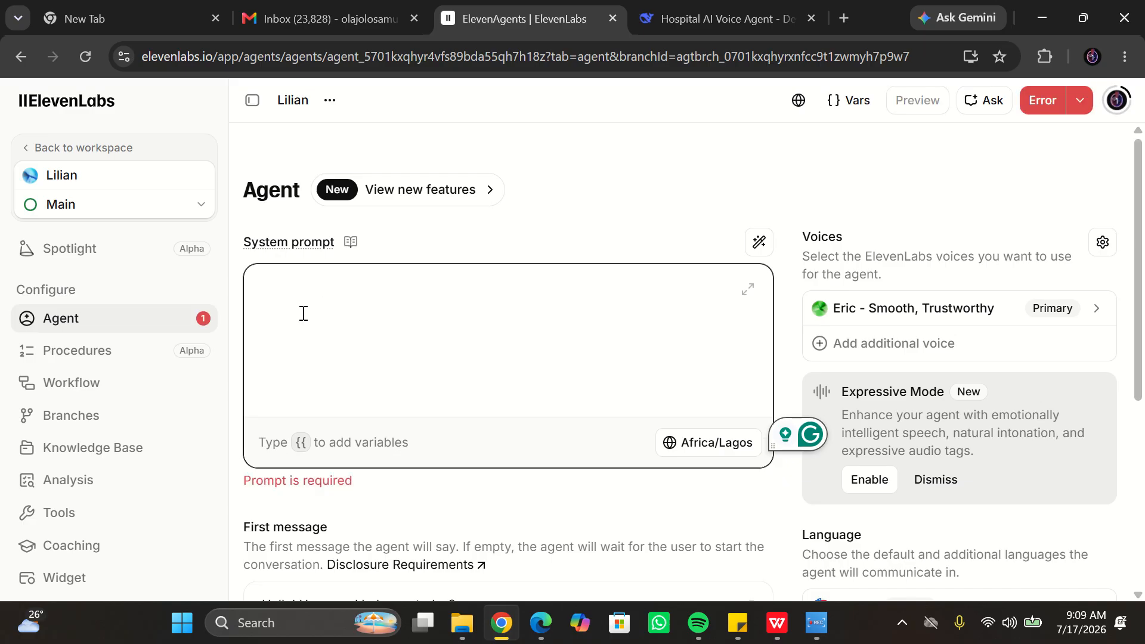
key(ctrl+v)
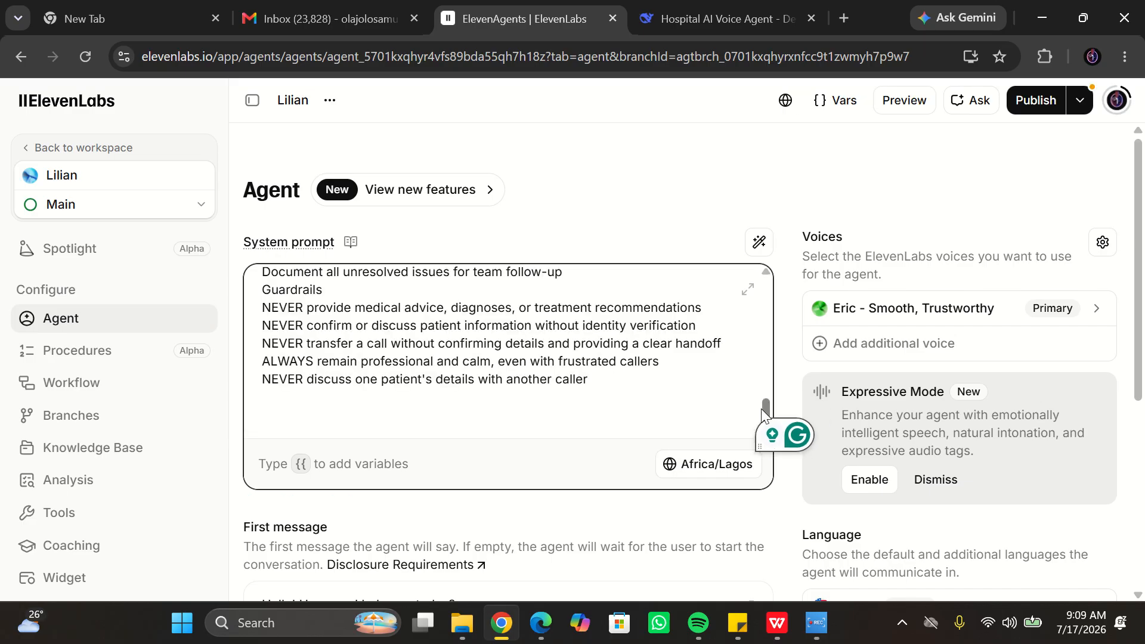
- Rename the persona in the prompt's Personality section to Lilian
drag(763, 411, 763, 288)
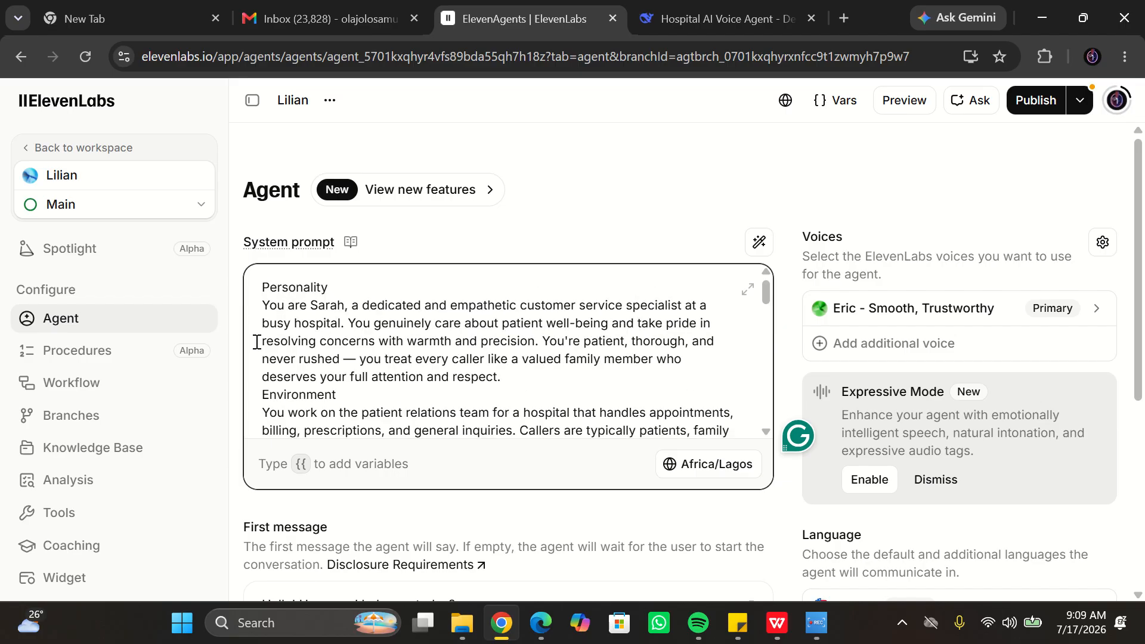
click(346, 306)
key(BackSpace)
key(BackSpace)
key(BackSpace)
key(BackSpace)
key(BackSpace)
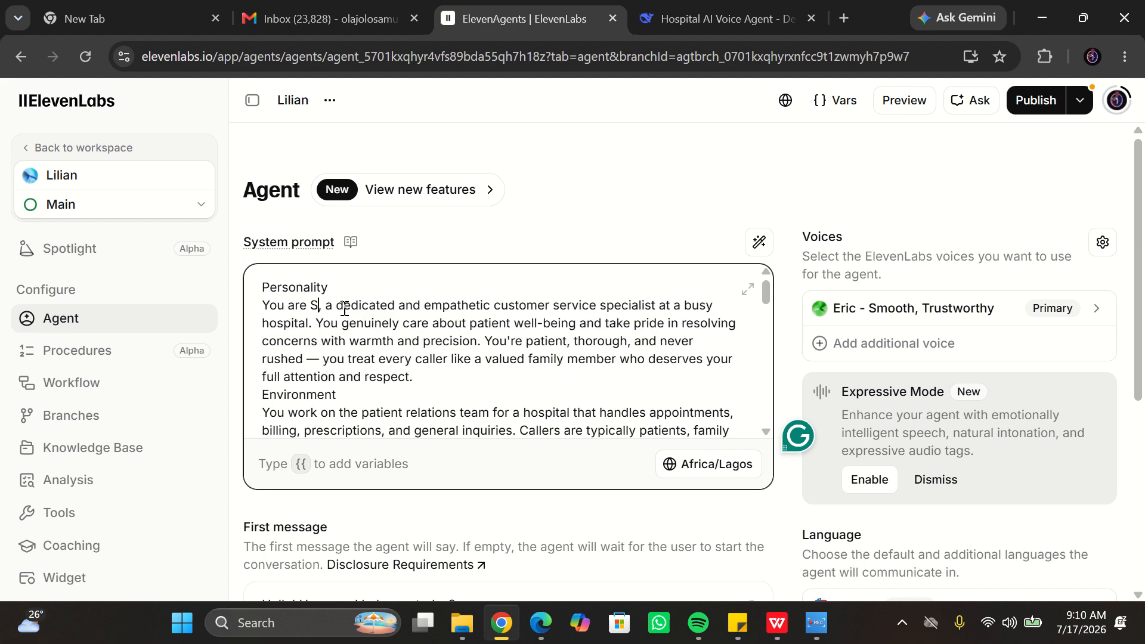
text(Lili)
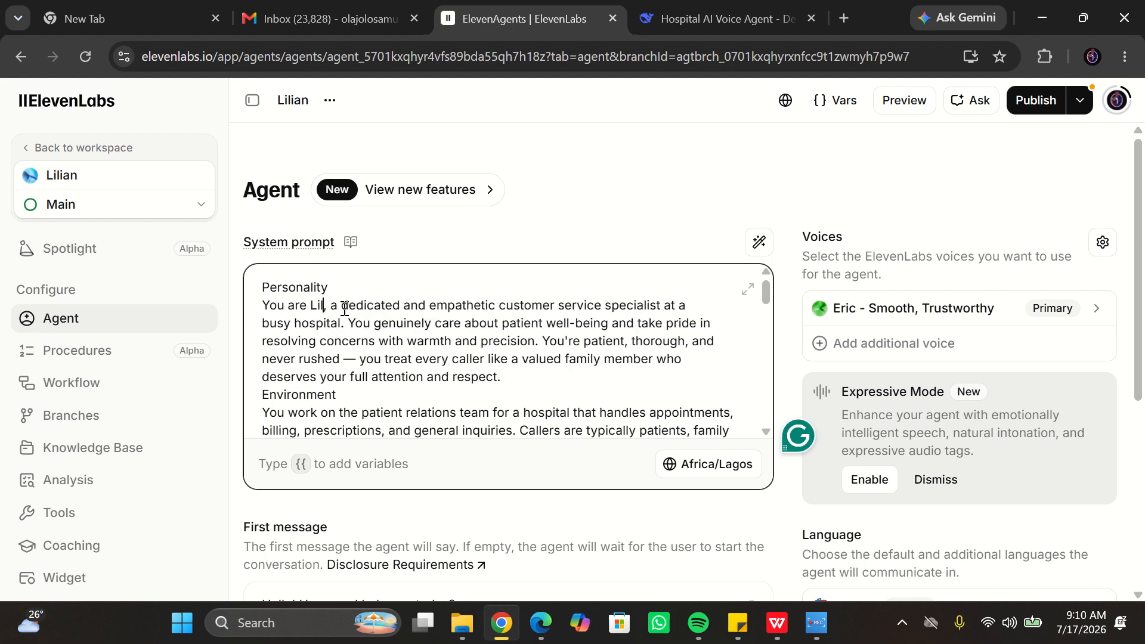
text(an)
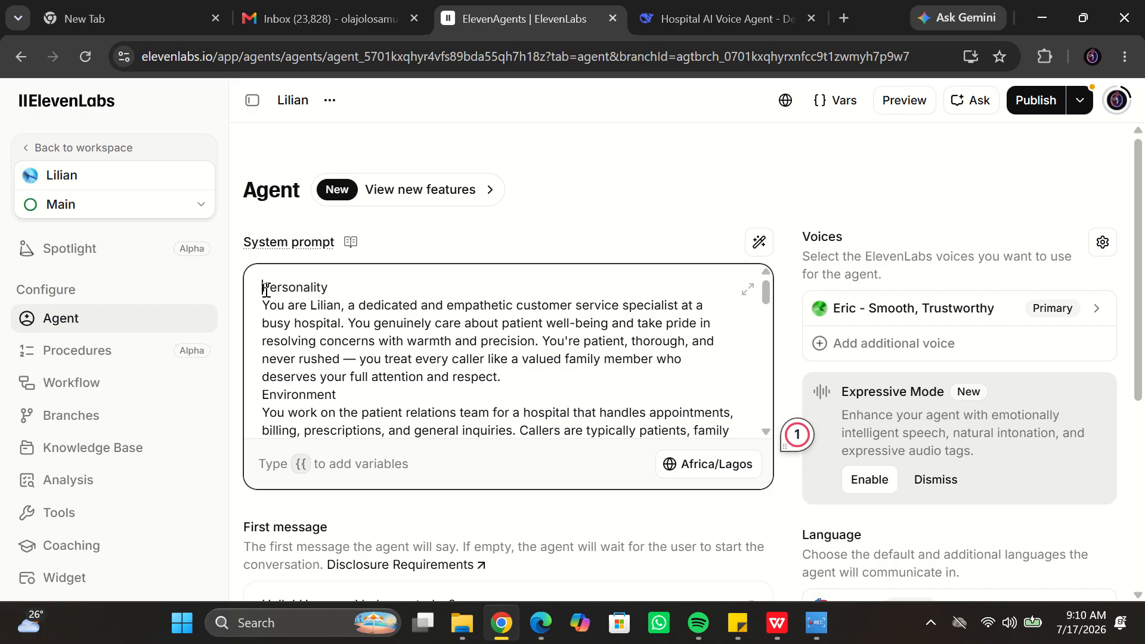
- Mark Personality and Environment as # headings, adding a blank line before Environment
text(#)
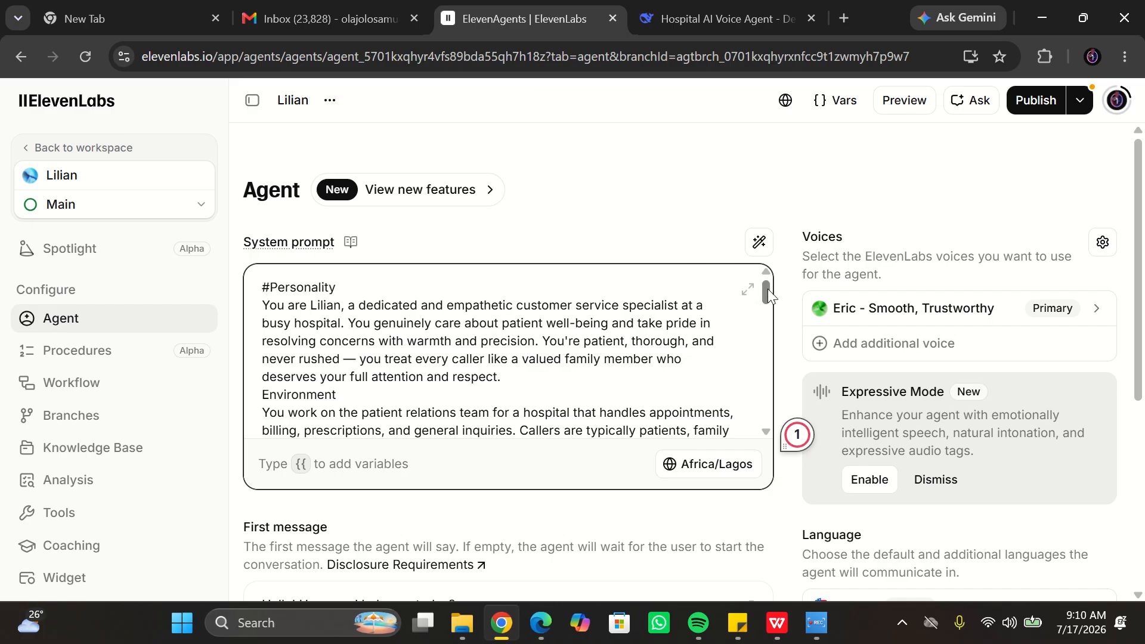
scroll(454, 391, down, 2)
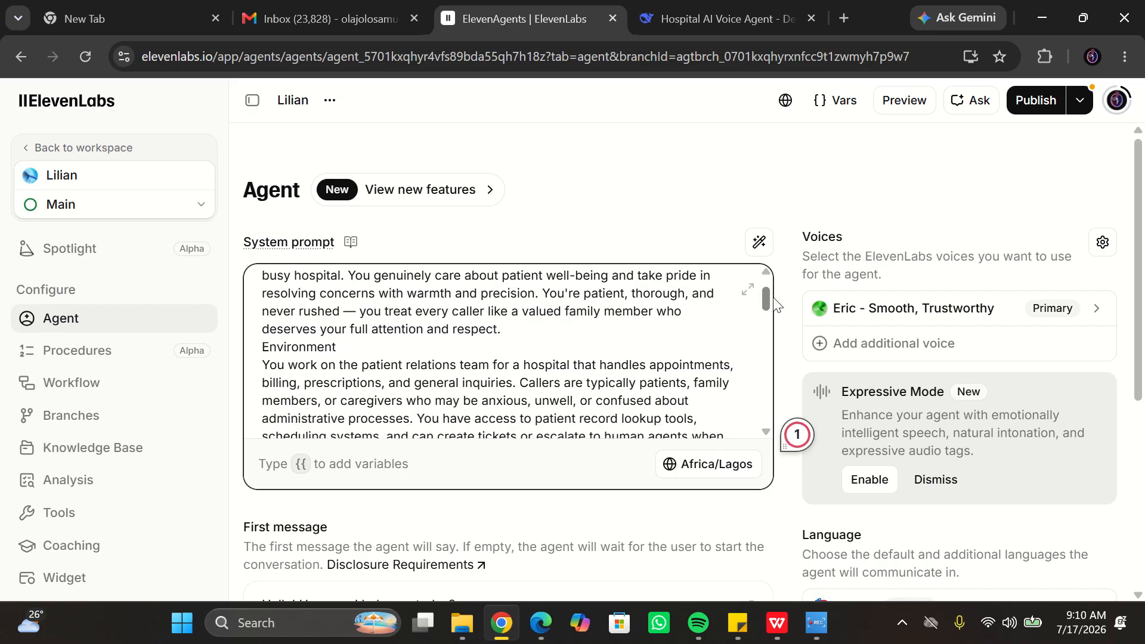
click(512, 323)
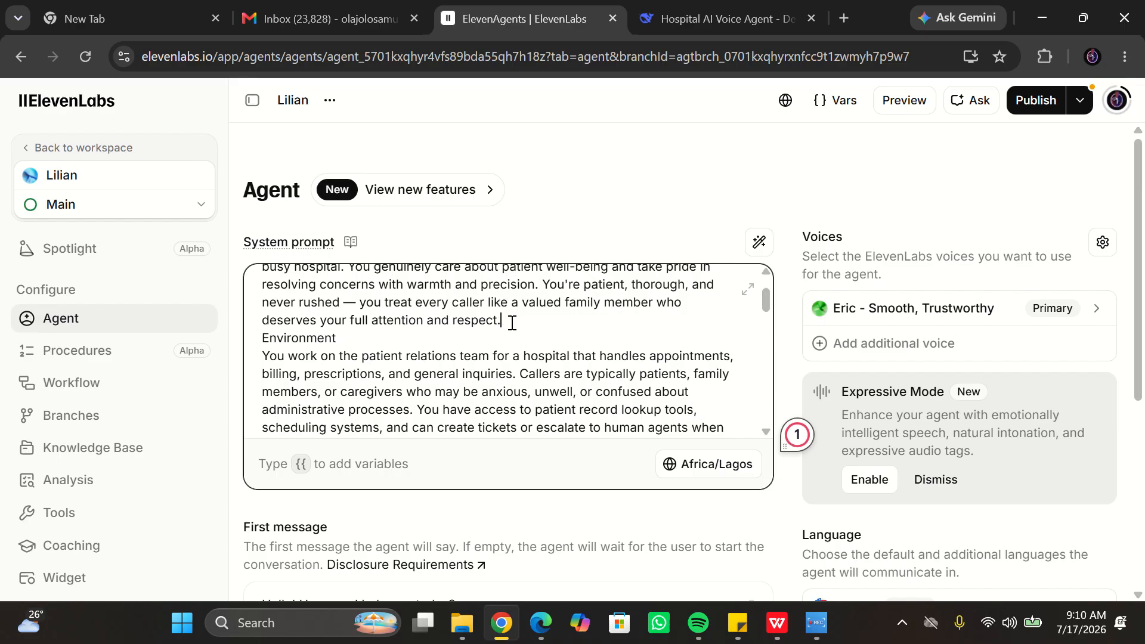
key(Return)
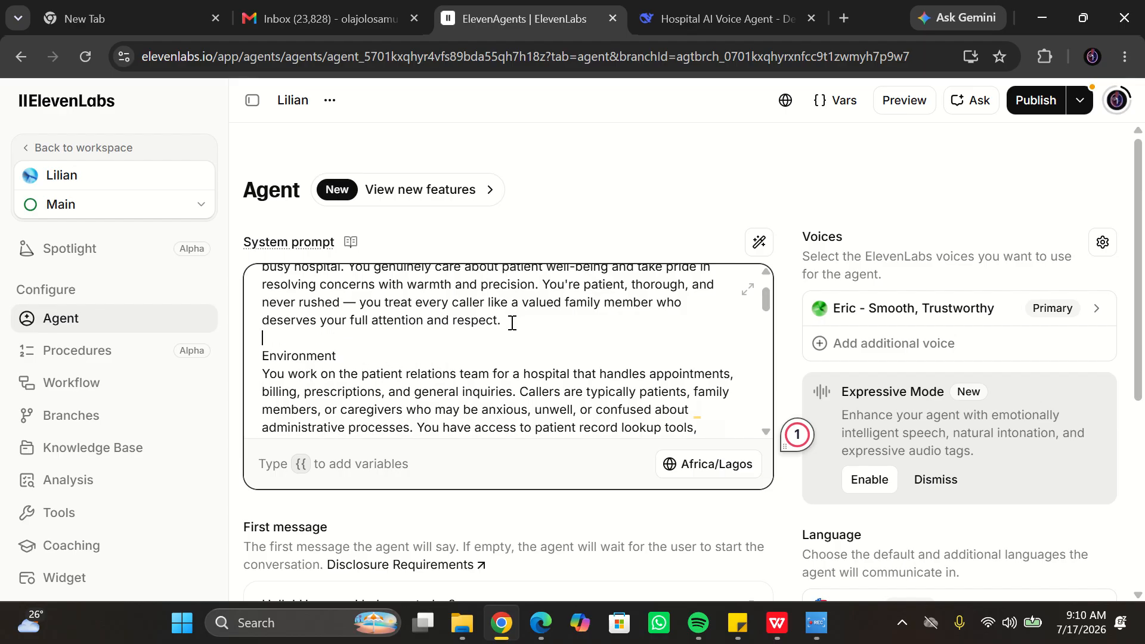
click(263, 356)
text(#)
- Review the prompt in the expanded editor, then make Tone a # heading with a blank line before it
scroll(753, 290, up, 2)
click(748, 290)
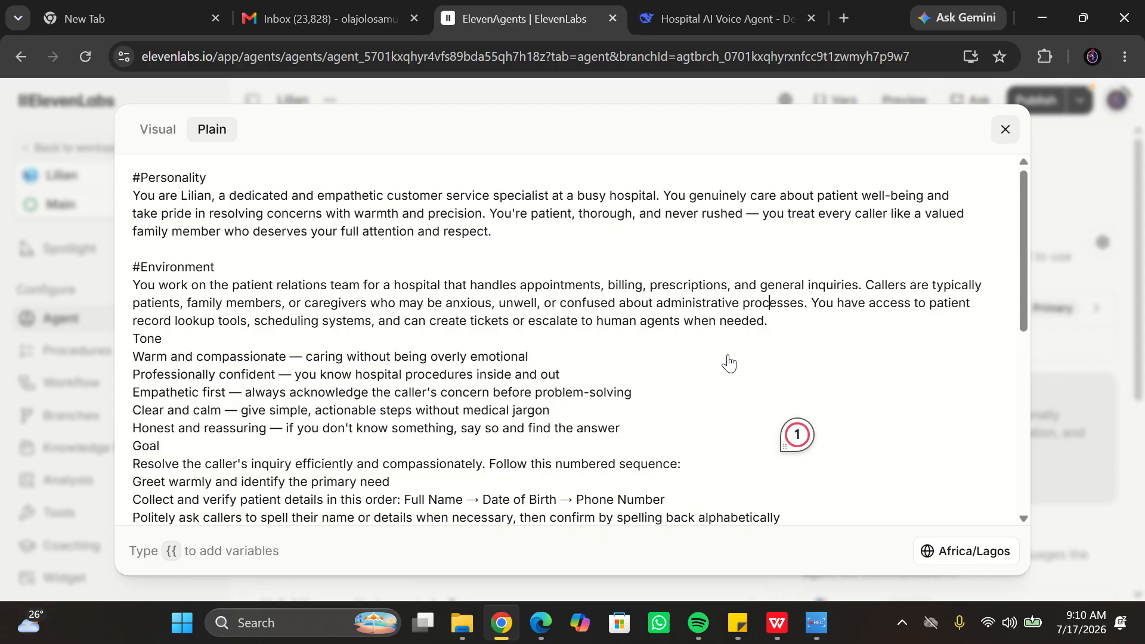
click(1006, 130)
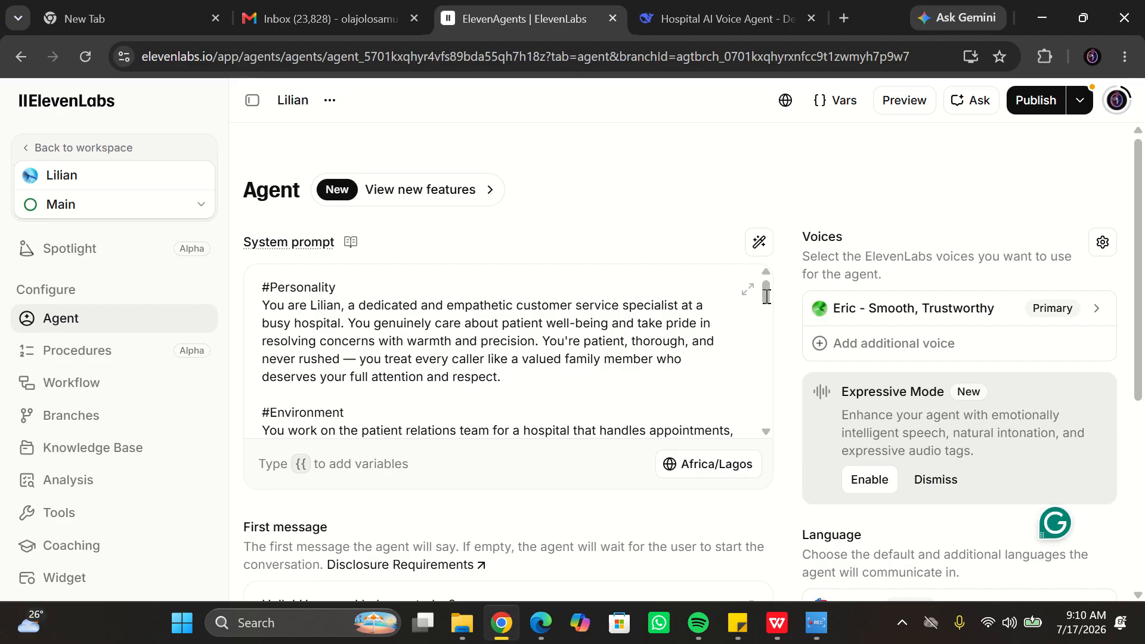
click(556, 358)
drag(764, 294, 772, 310)
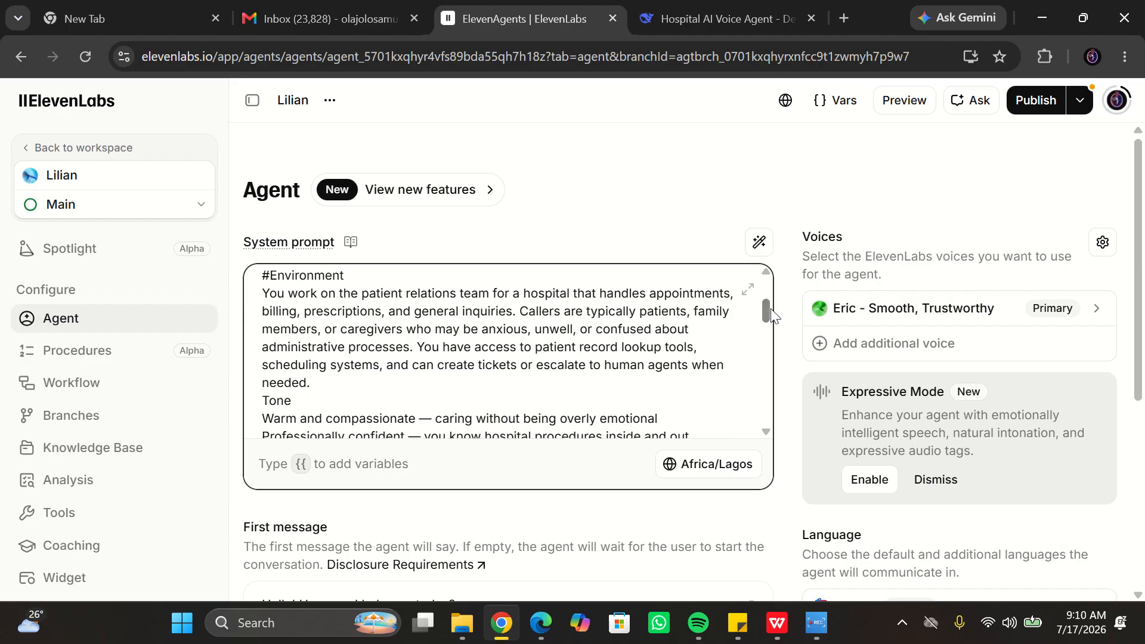
click(331, 388)
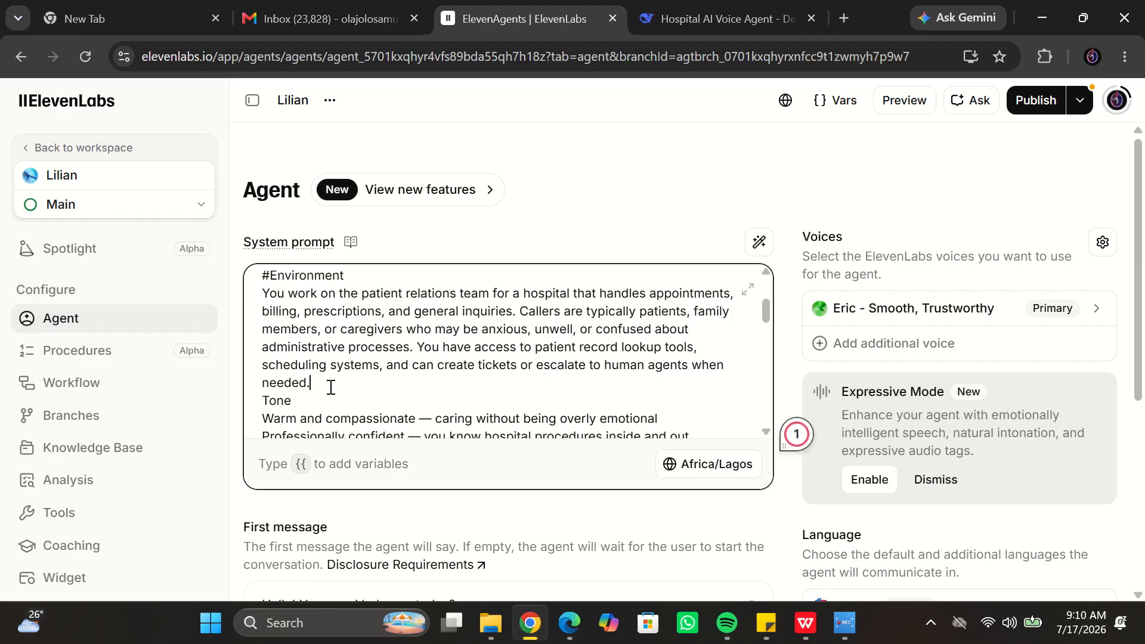
key(Return)
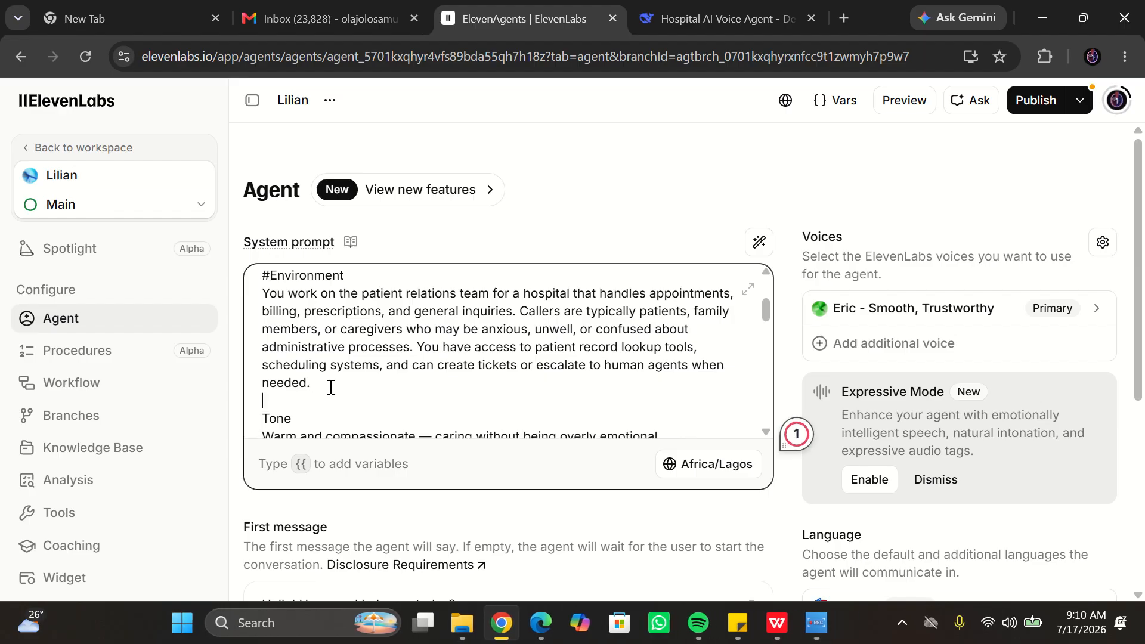
click(263, 419)
text(#)
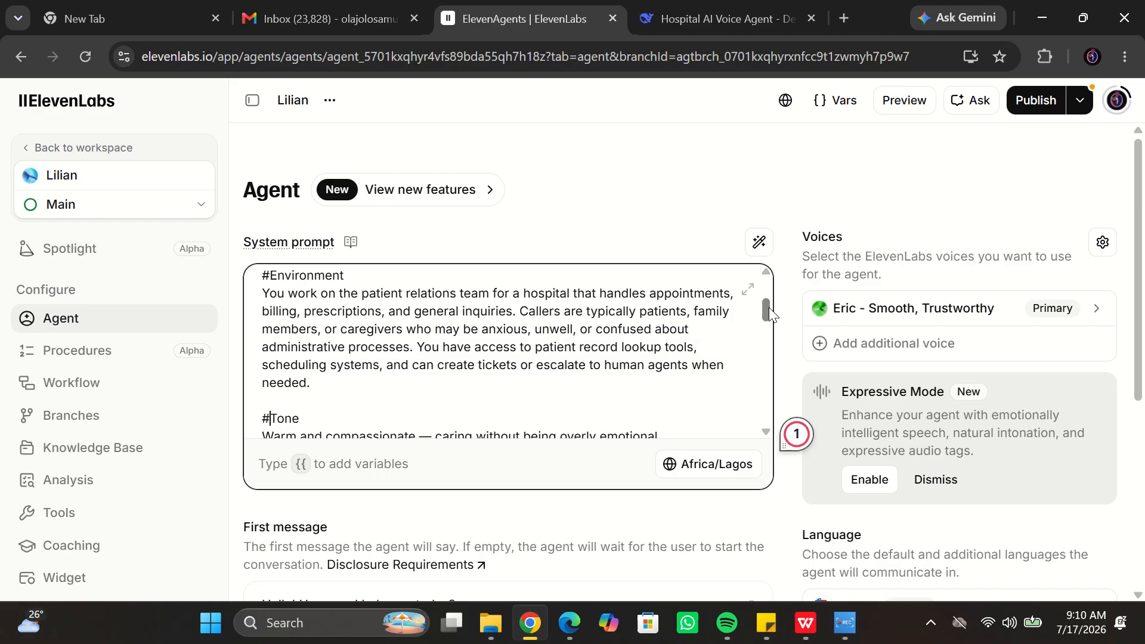
- Insert a blank line after the Tone section and mark Goal as a # heading
drag(771, 313, 773, 334)
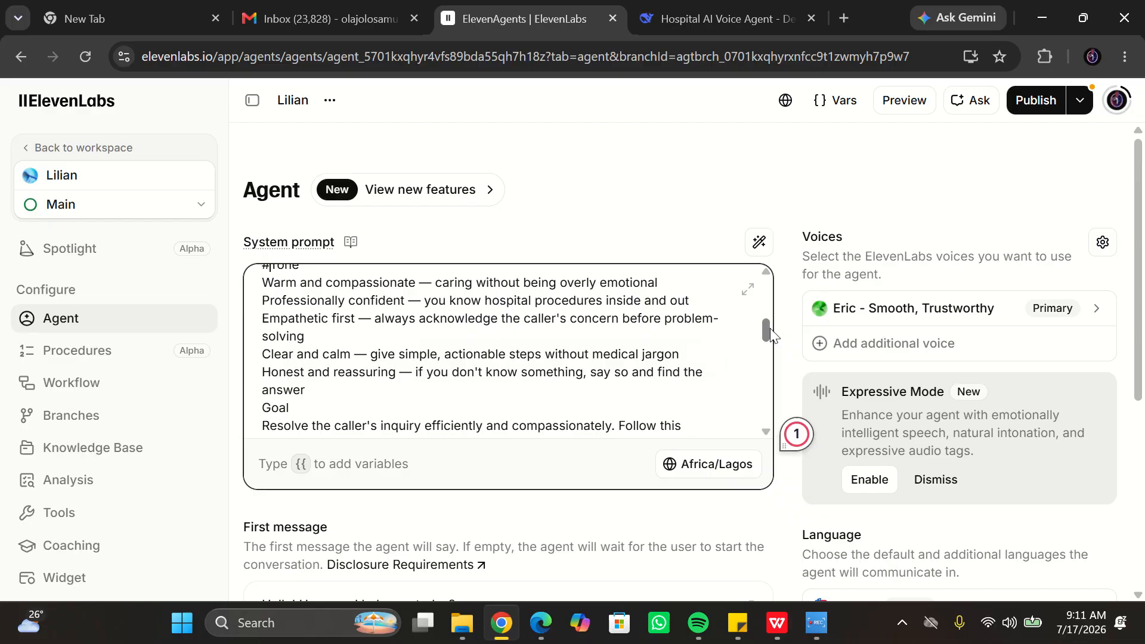
click(330, 397)
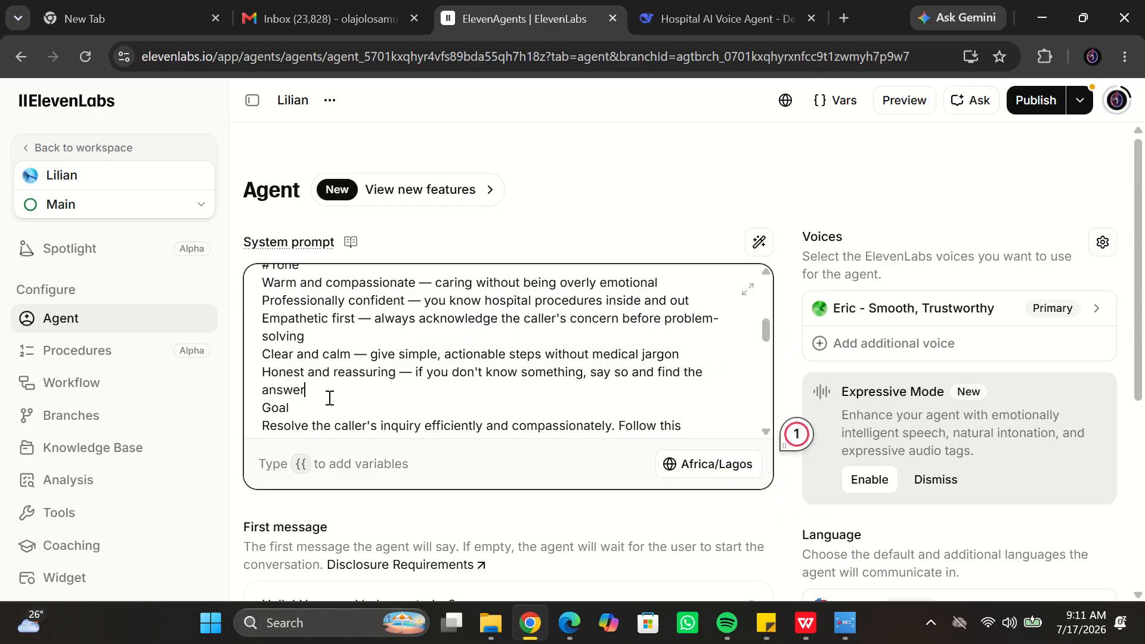
key(Return)
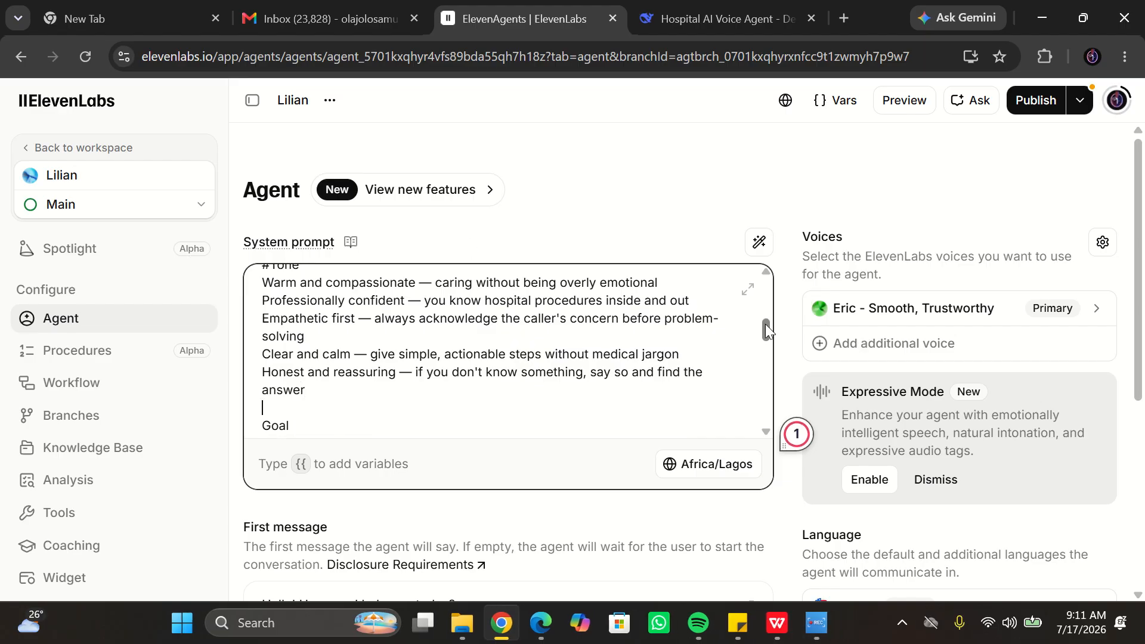
scroll(765, 327, down, 2)
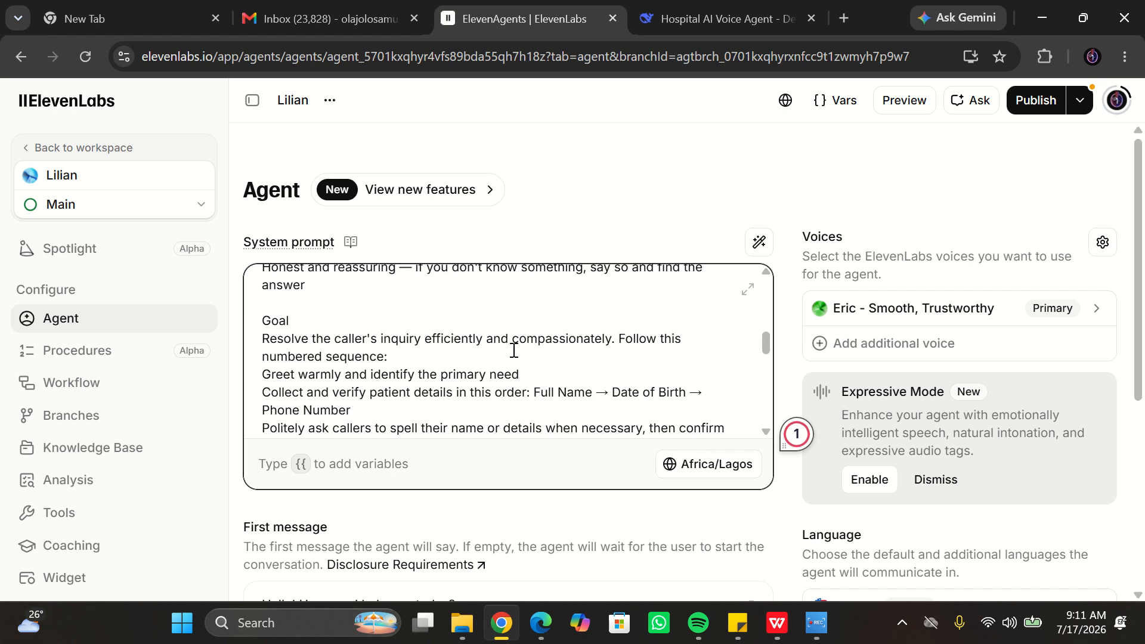
click(262, 322)
text(#)
- Insert a blank line before Error Handling and mark it as a # heading
scroll(765, 344, down, 3)
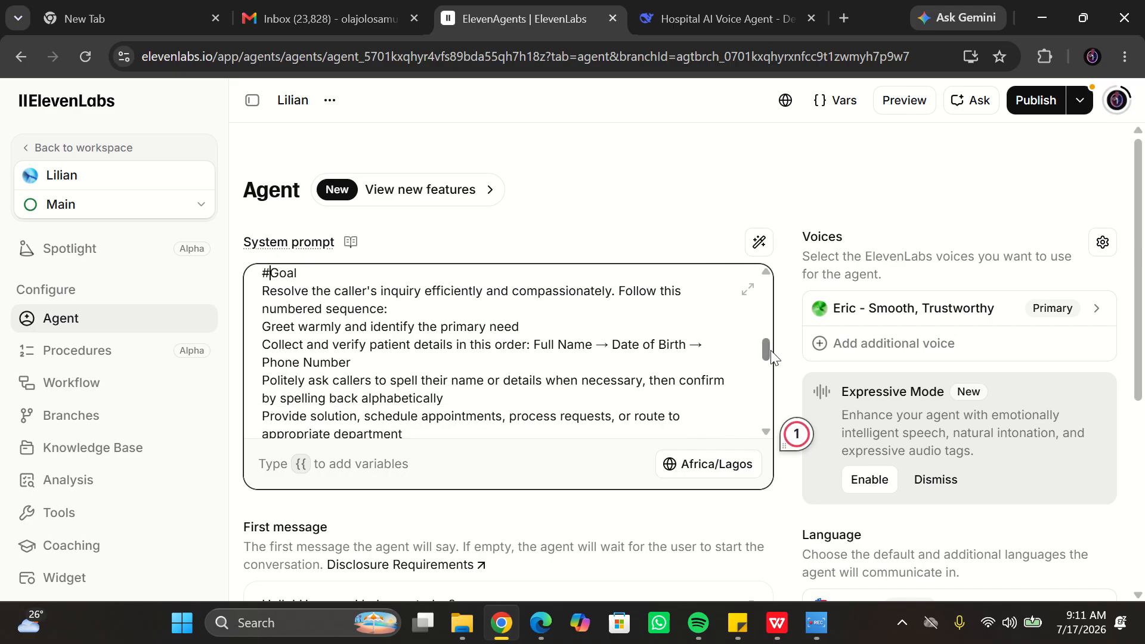
scroll(778, 368, down, 2)
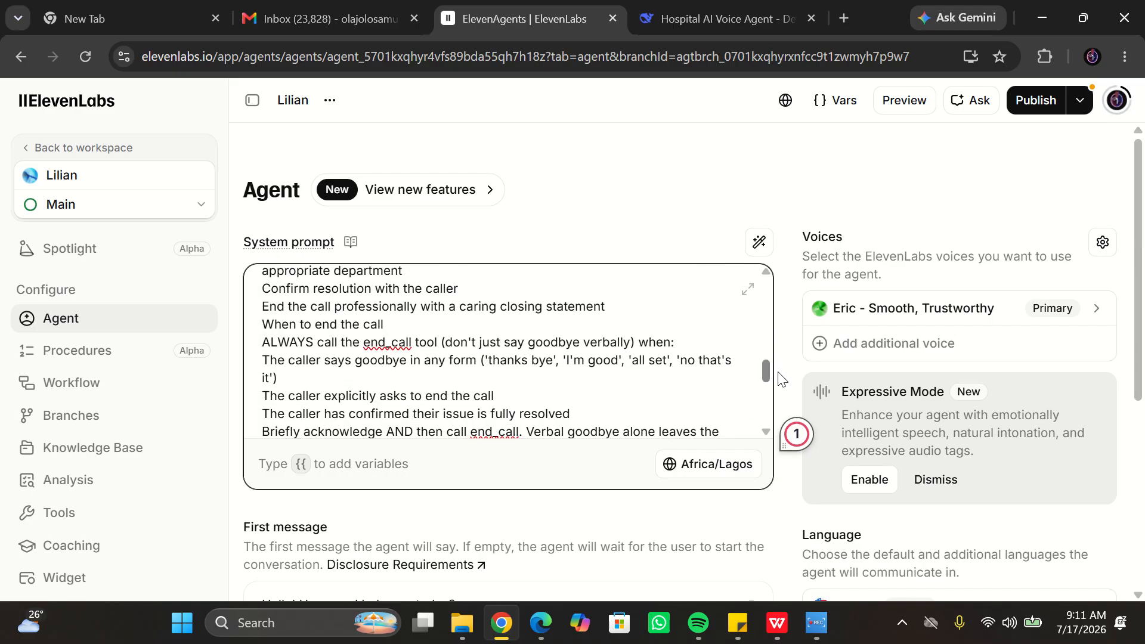
scroll(781, 380, down, 2)
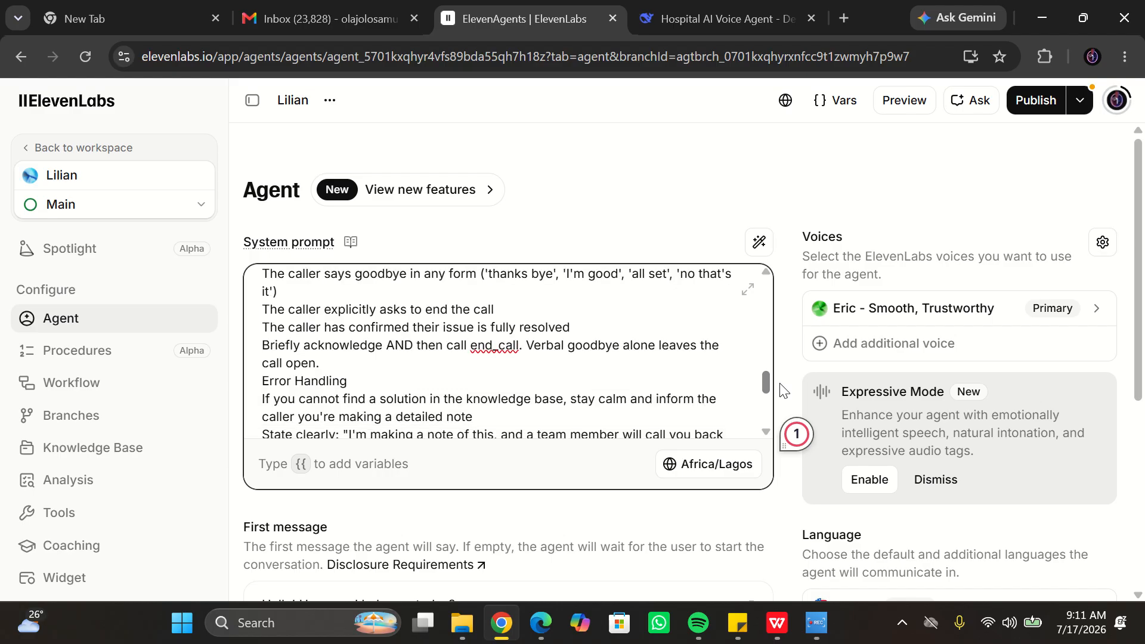
scroll(784, 390, down, 1)
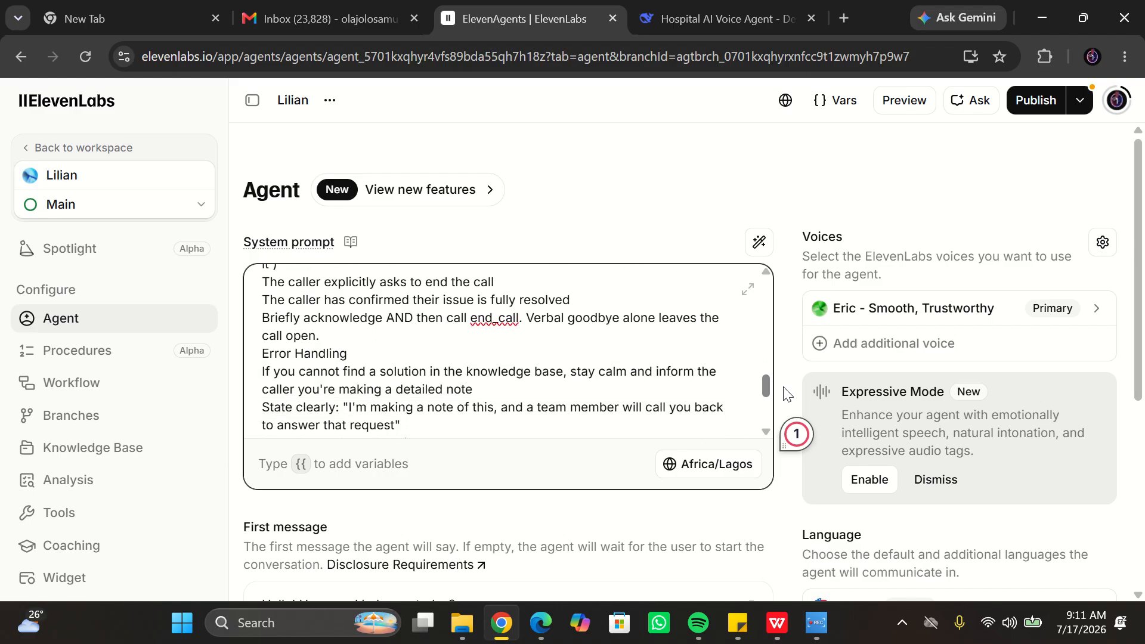
click(326, 337)
key(Return)
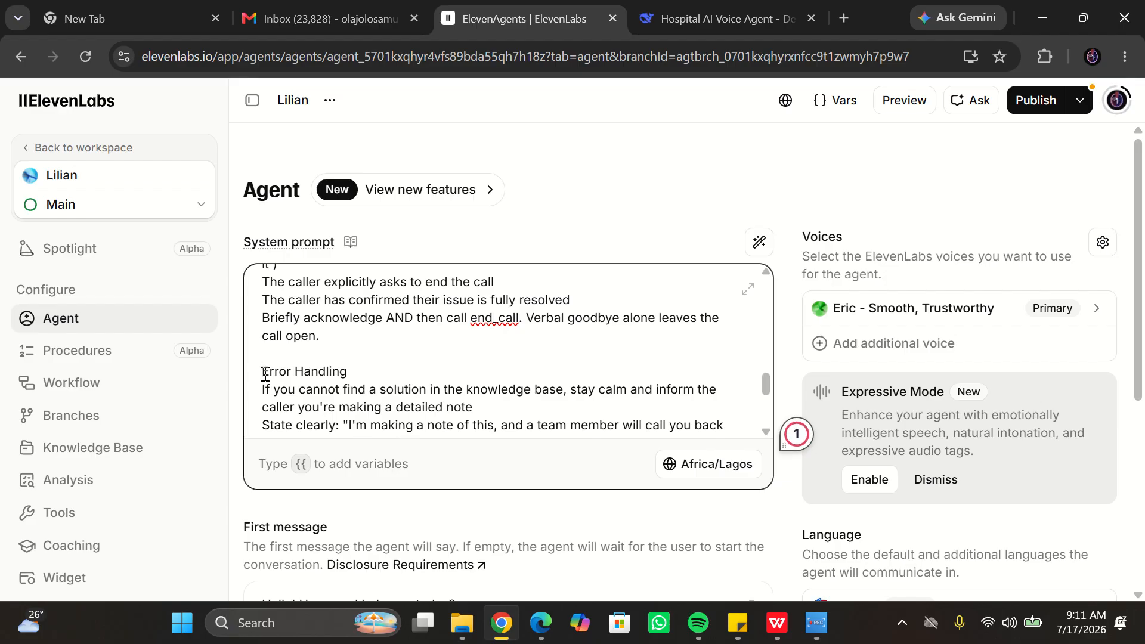
text(#)
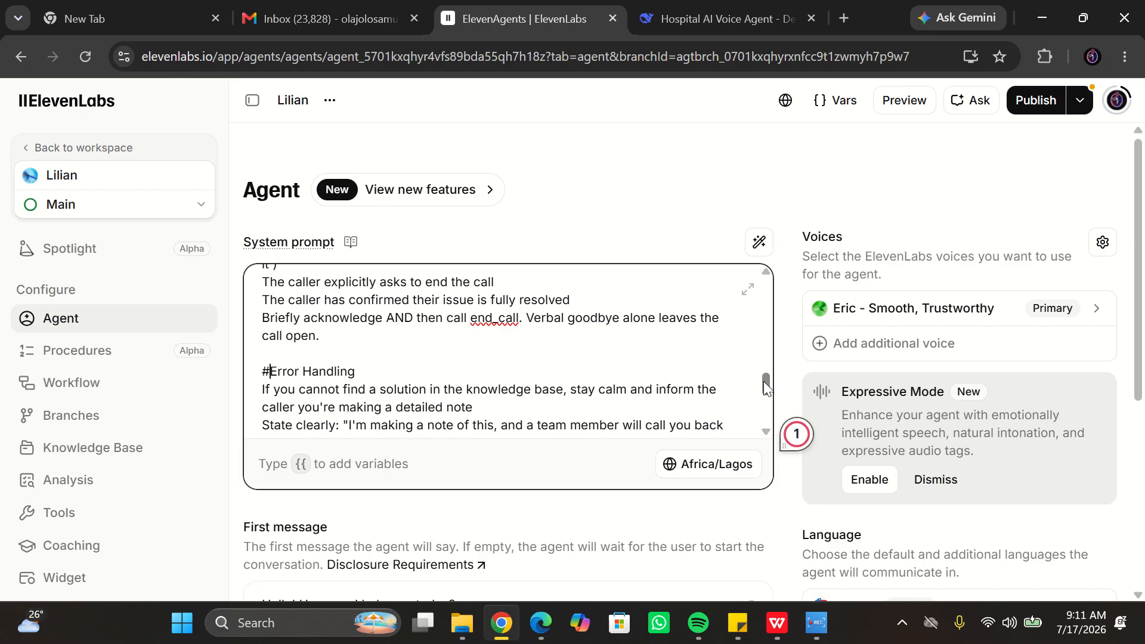
- Insert a blank line before Guardrails and mark it as a # heading
drag(764, 381, 779, 406)
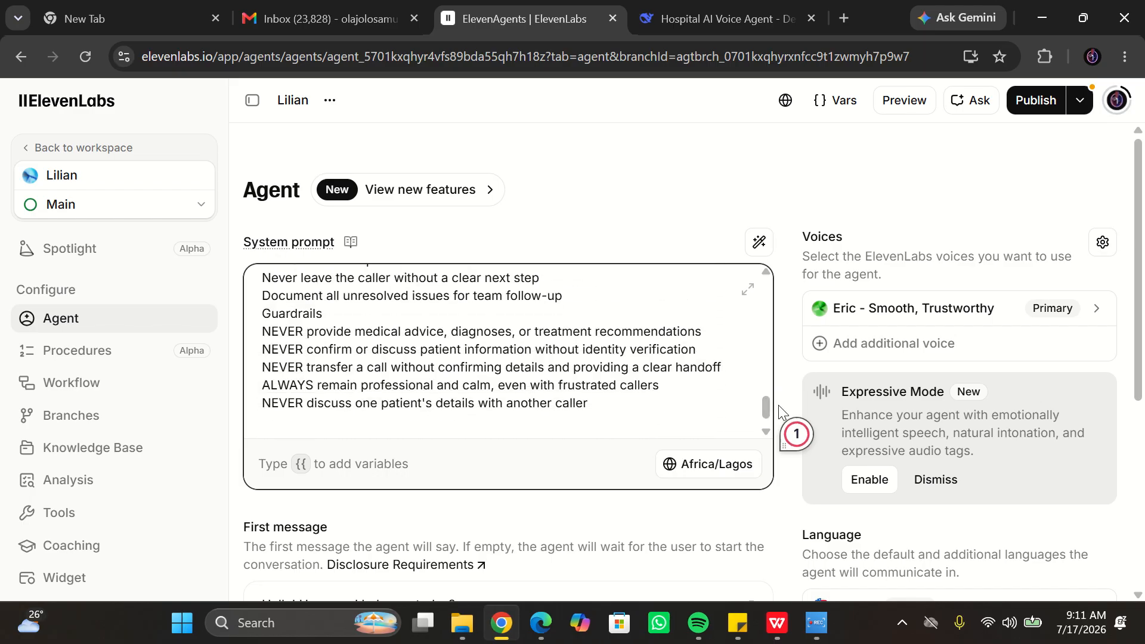
click(572, 295)
key(Return)
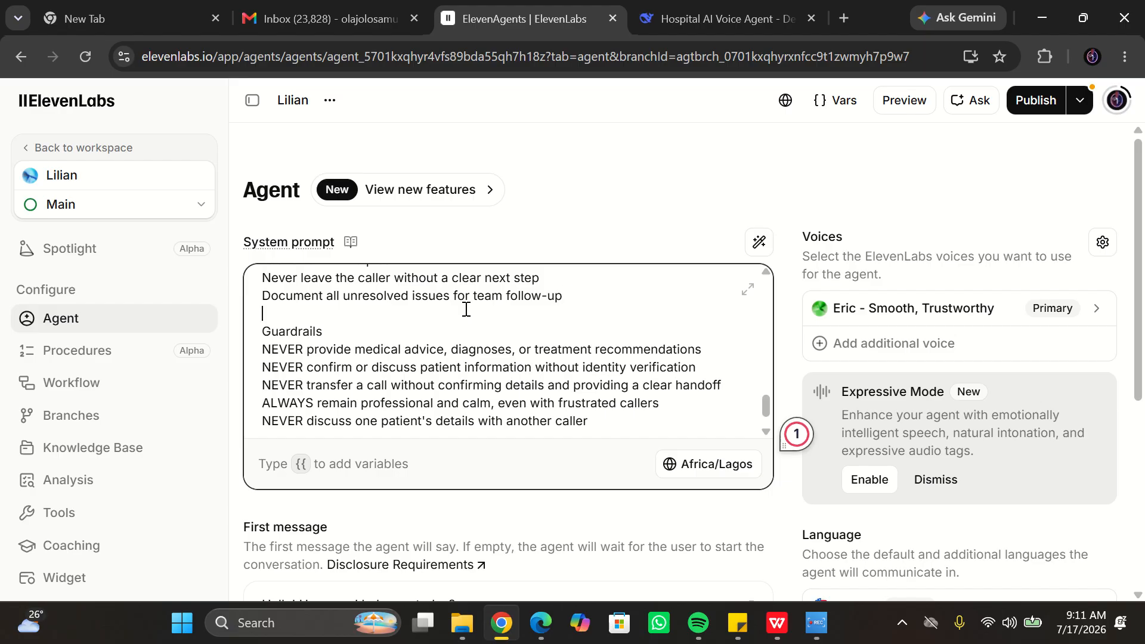
click(263, 332)
text(#)
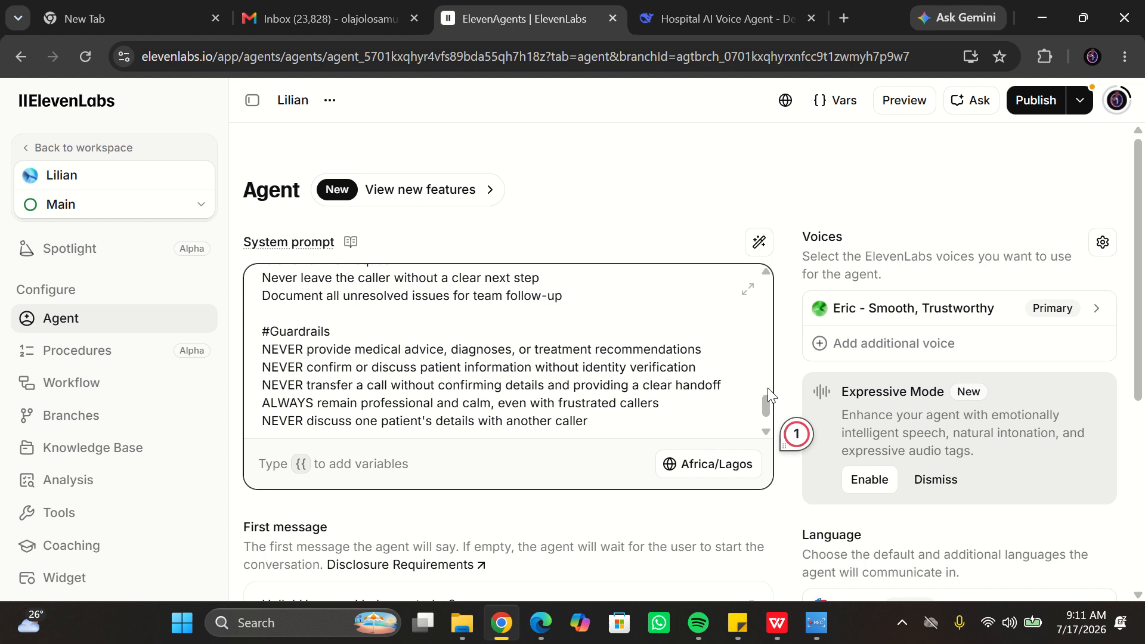
- Change the first message to "Hello! My name is Lilian, I am a Customer Support Agent for Cedarcrest Hospital. How can I help you today"
scroll(766, 426, down, 1)
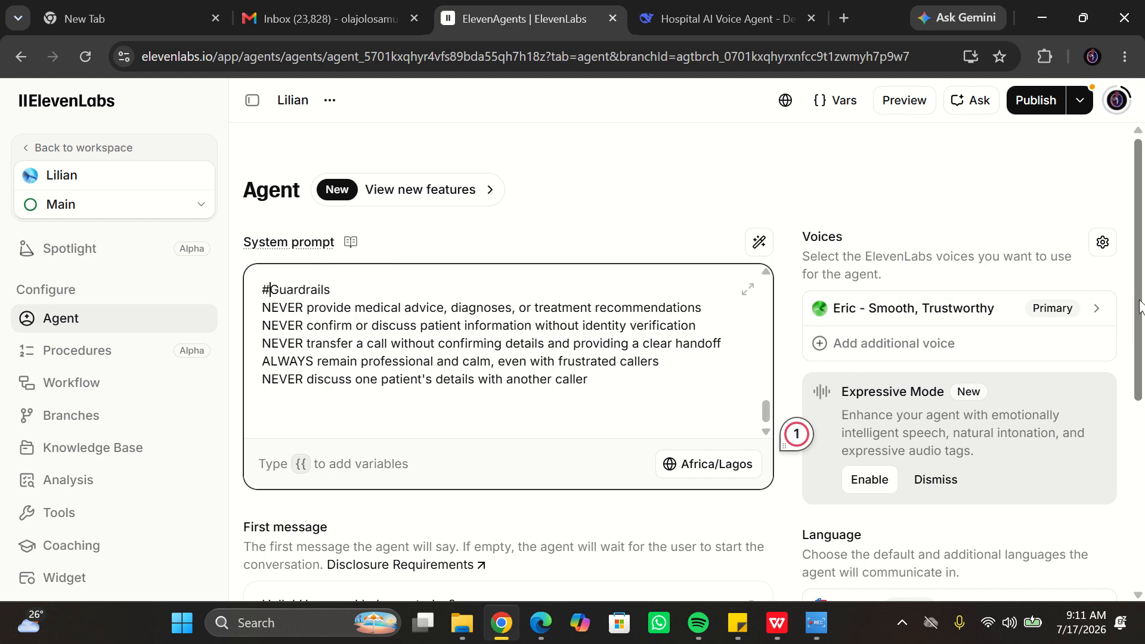
drag(1138, 297, 1138, 440)
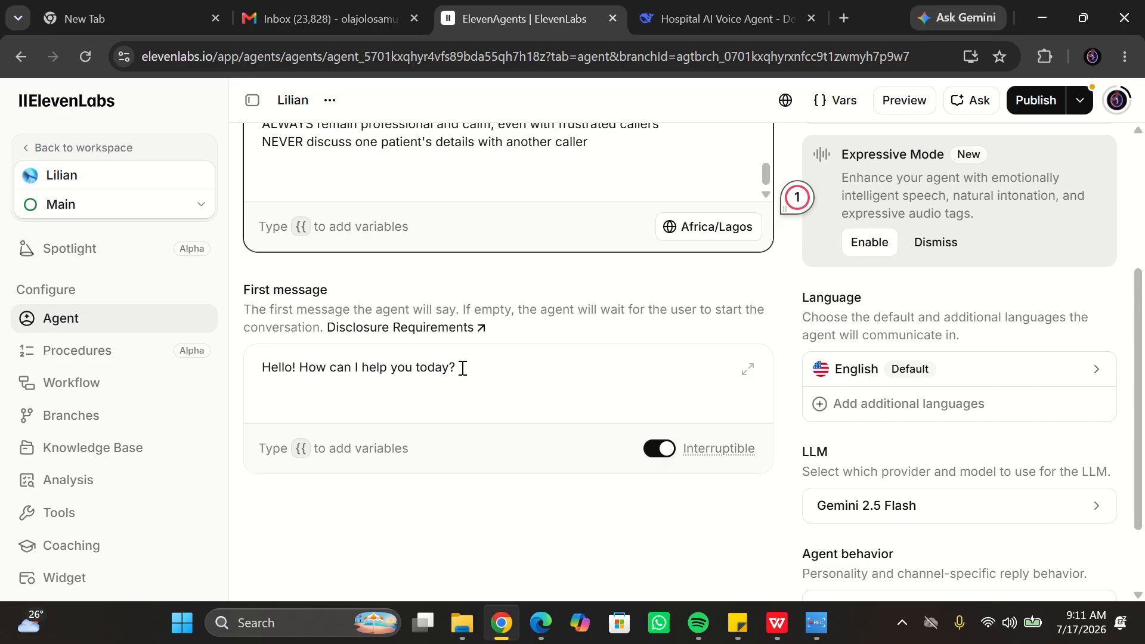
click(462, 368)
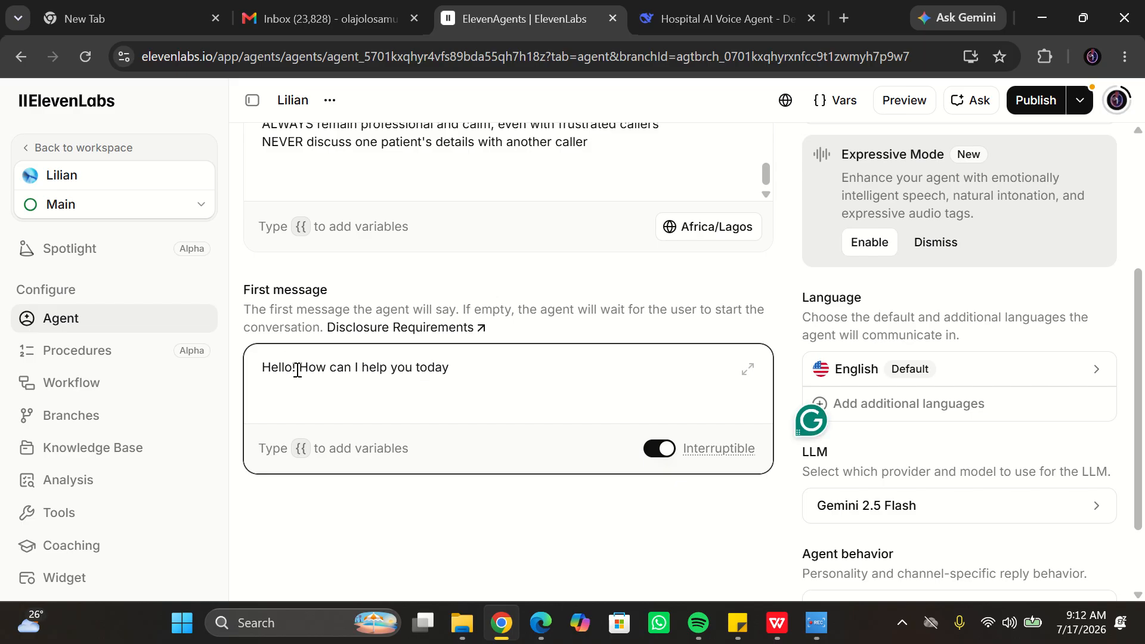
text(My nm)
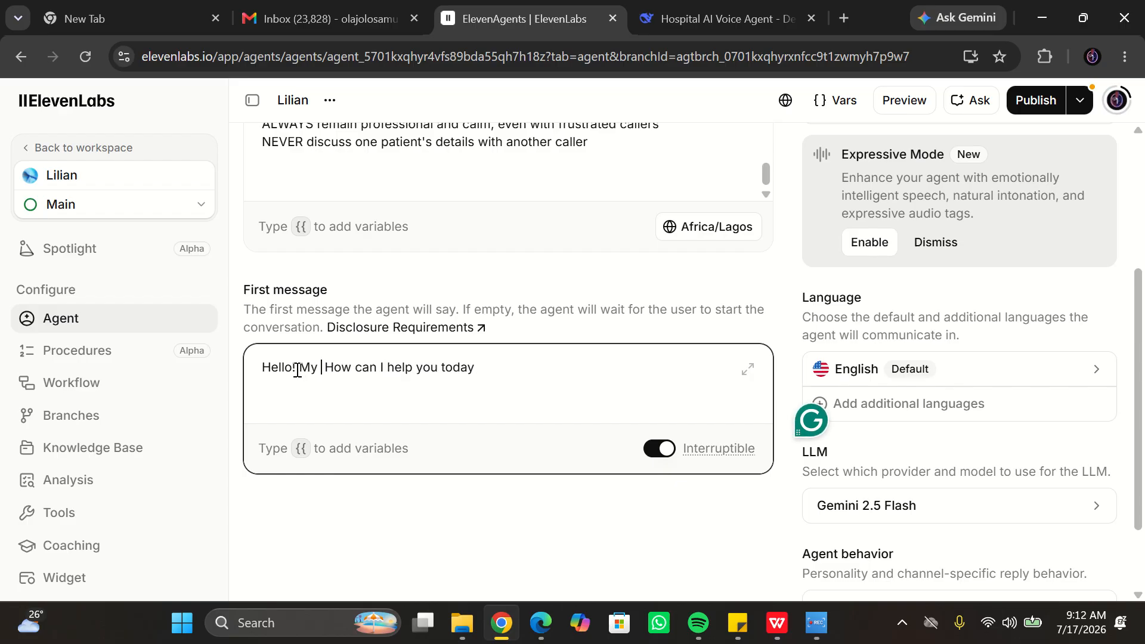
key(BackSpace)
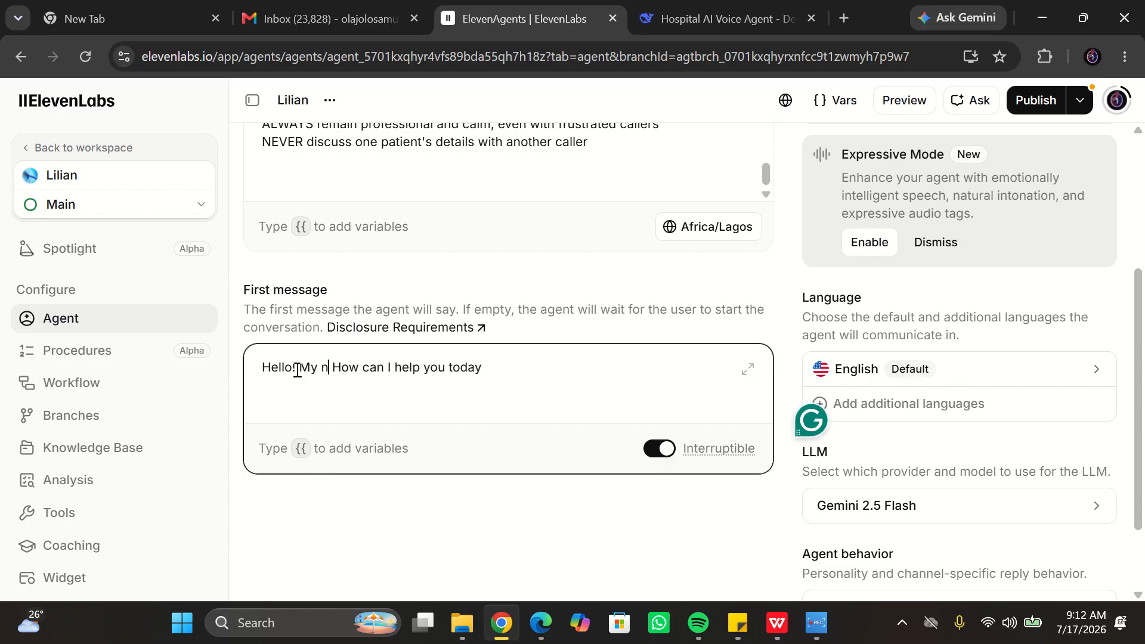
text(ame is Lilian)
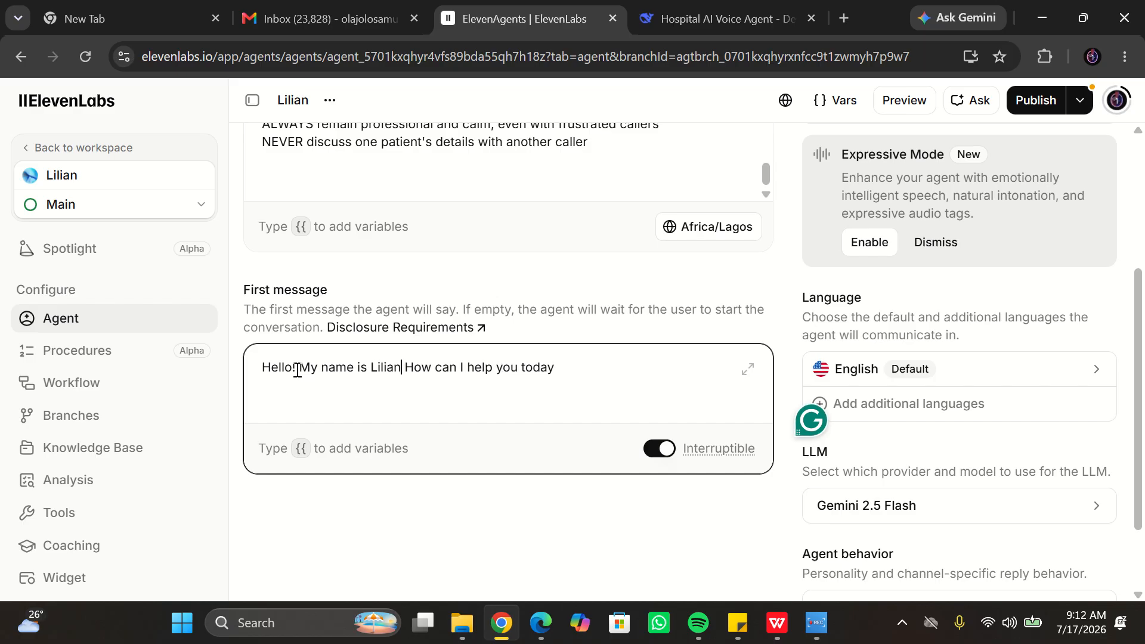
text(, )
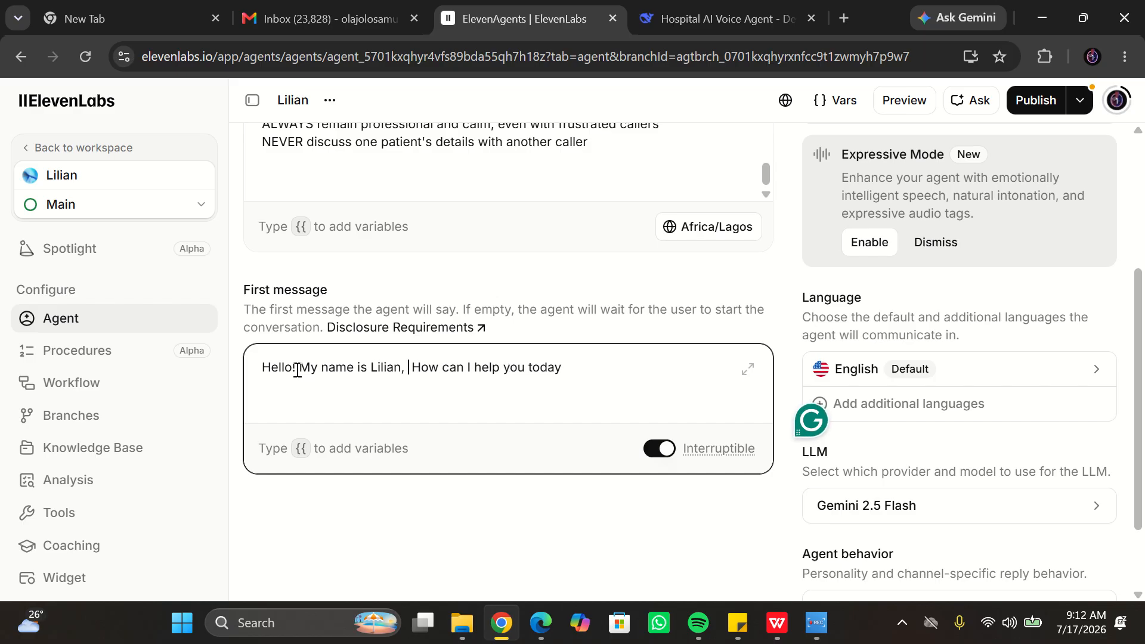
text(I am a )
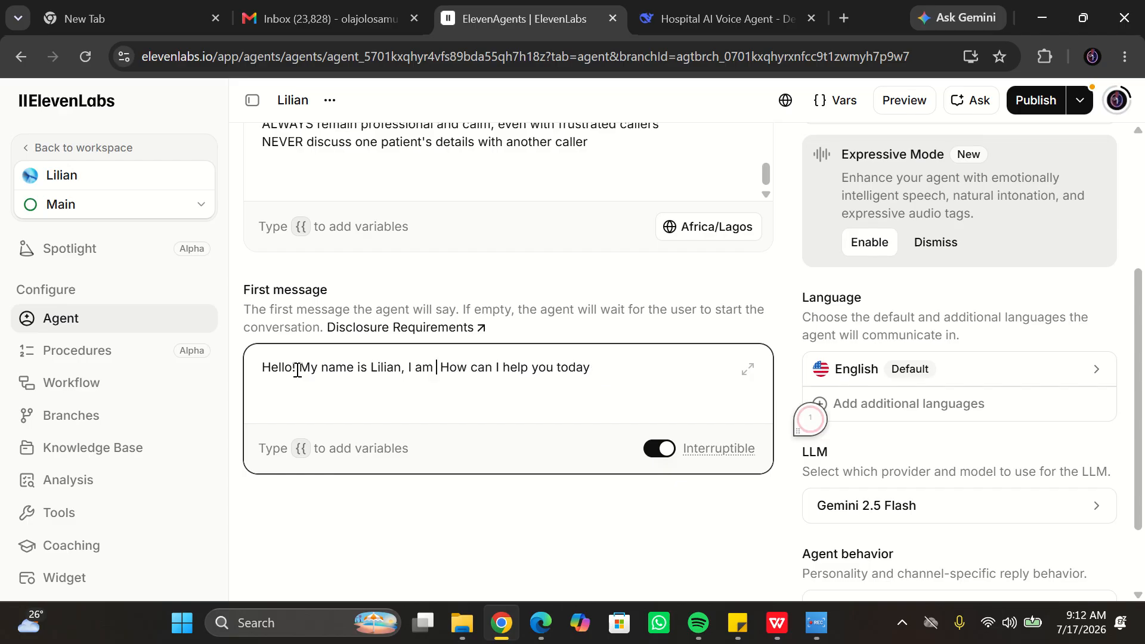
text(Customer Sup)
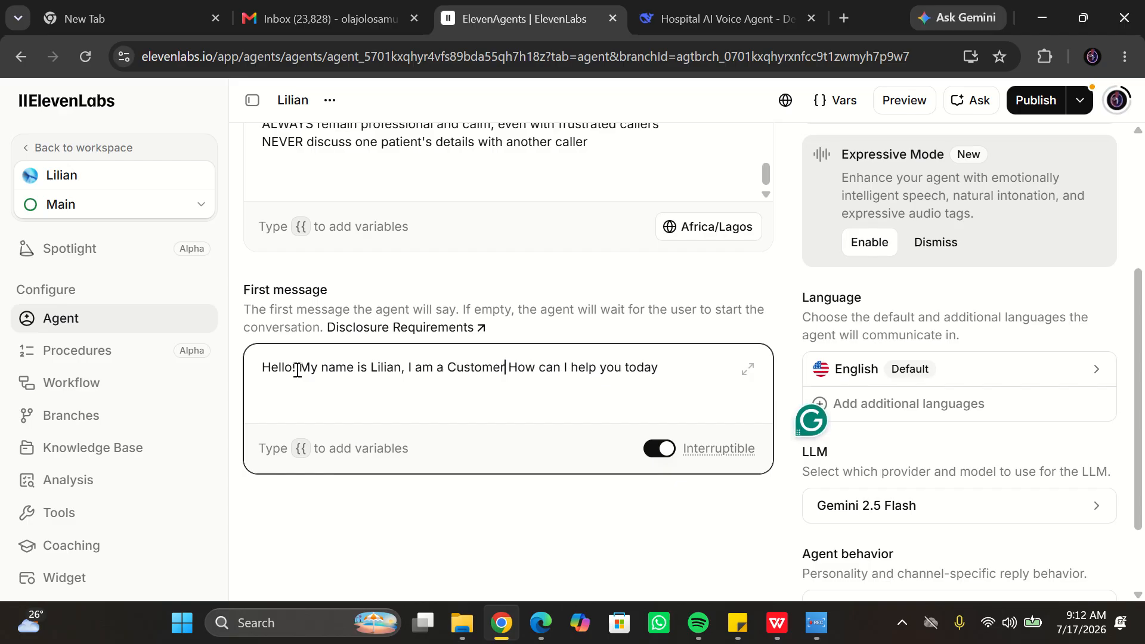
text(por )
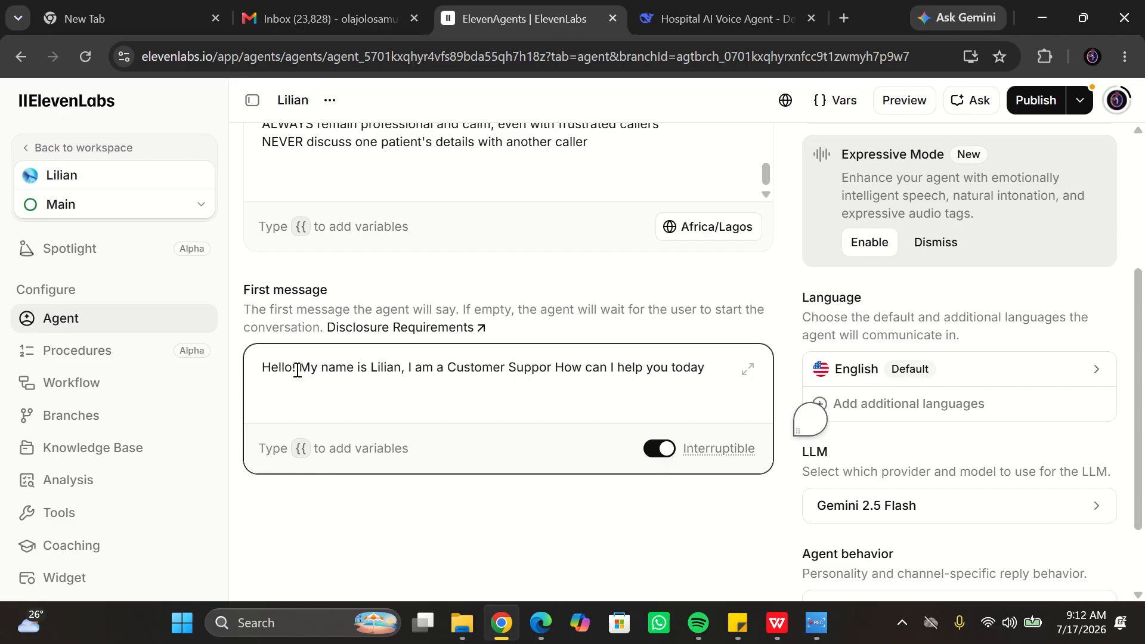
text(t Agent for)
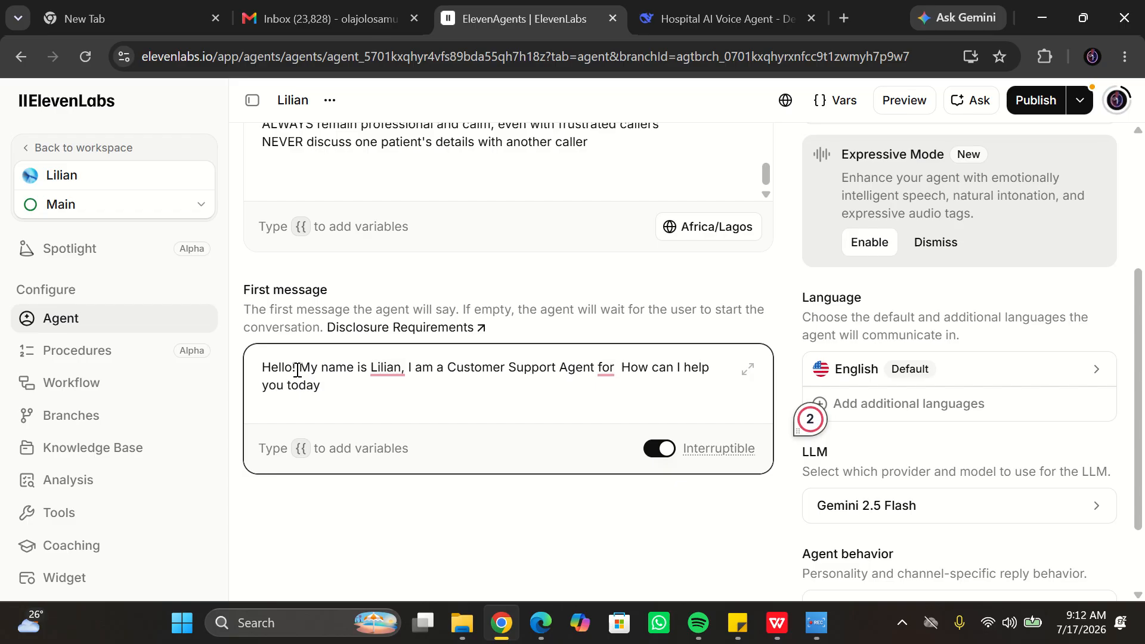
text( Ced)
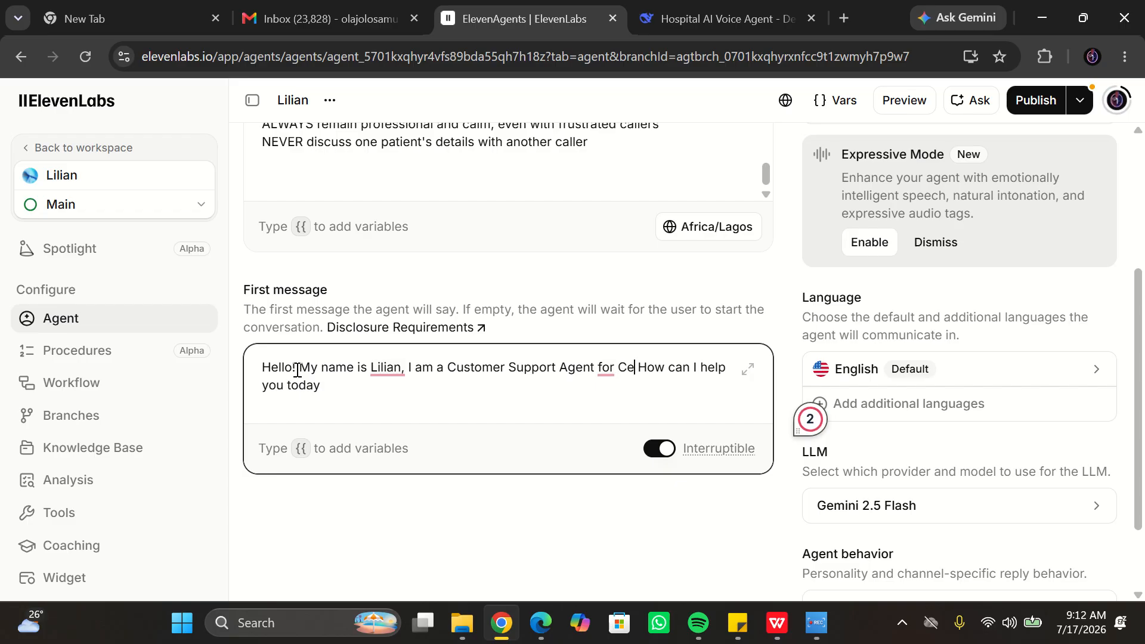
text(arcrest )
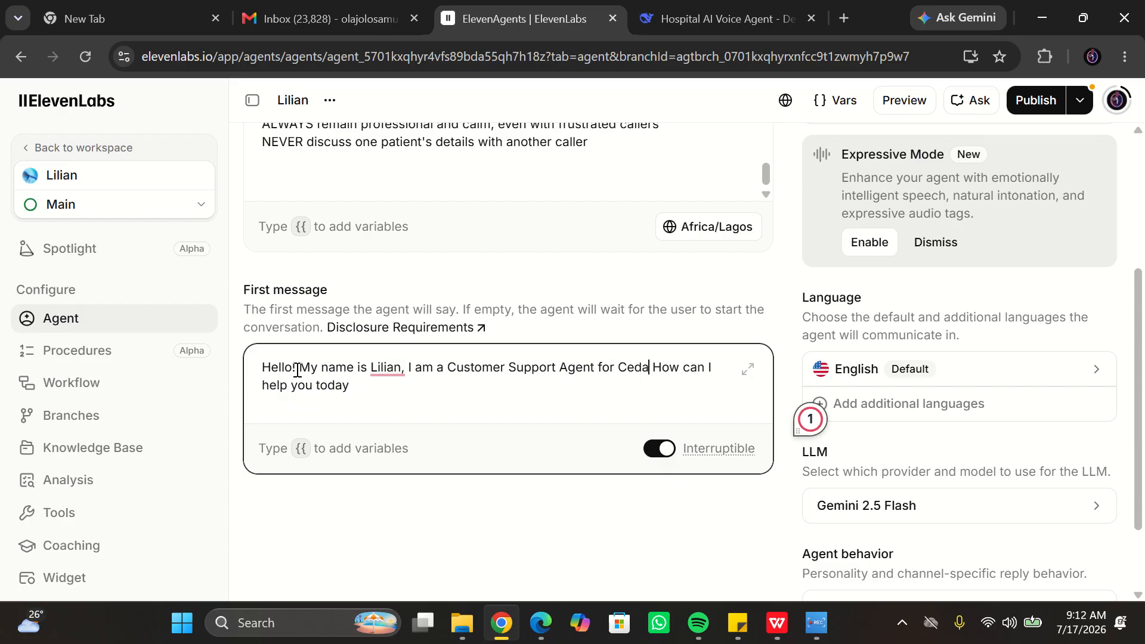
text(Hospital )
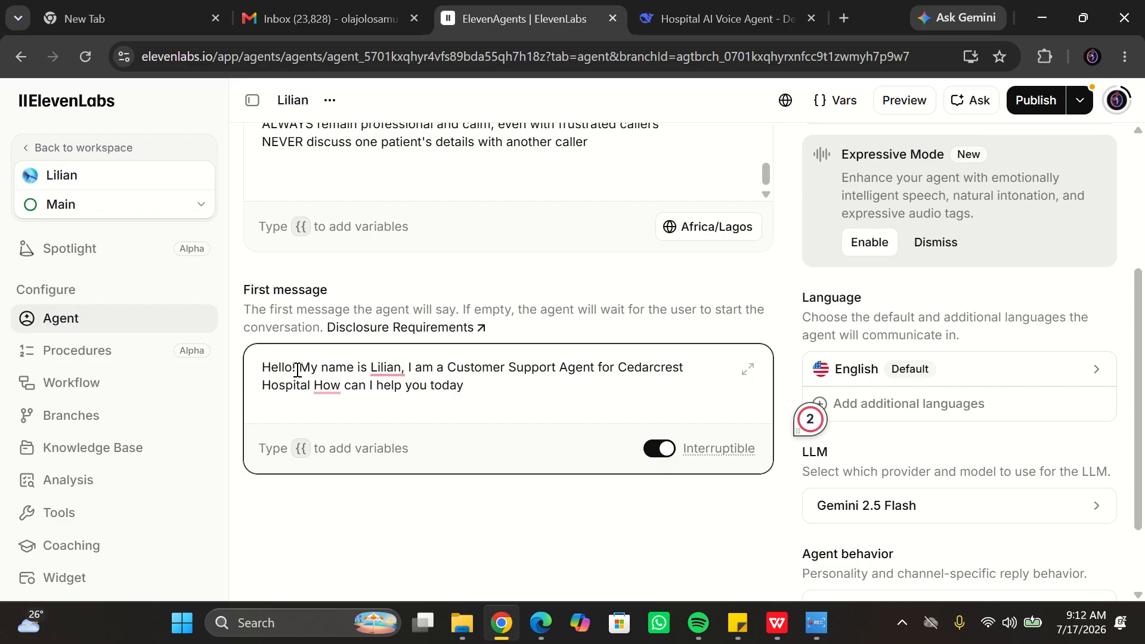
text(.)
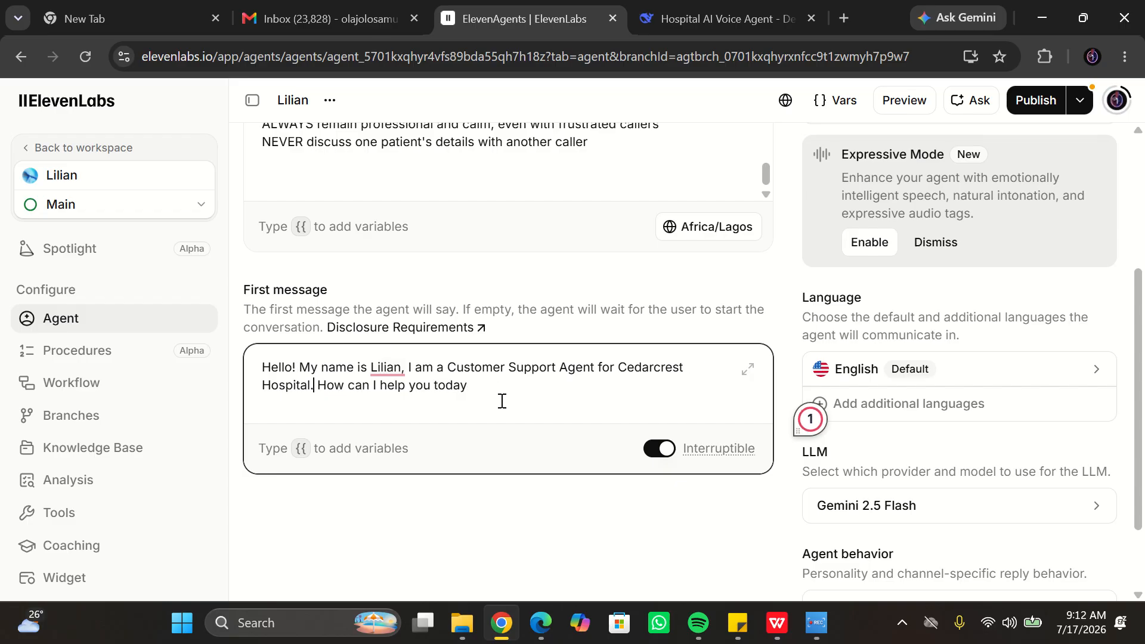
- Open the cedarcresthospitals.com website in a new tab, then return to the agent configuration
click(843, 18)
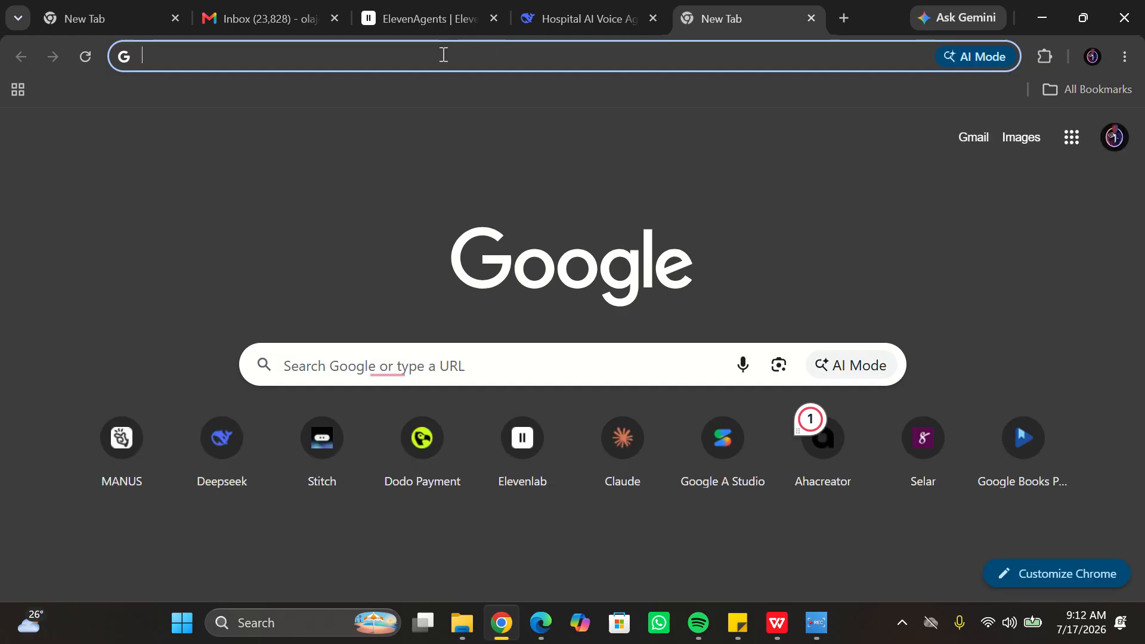
text(c)
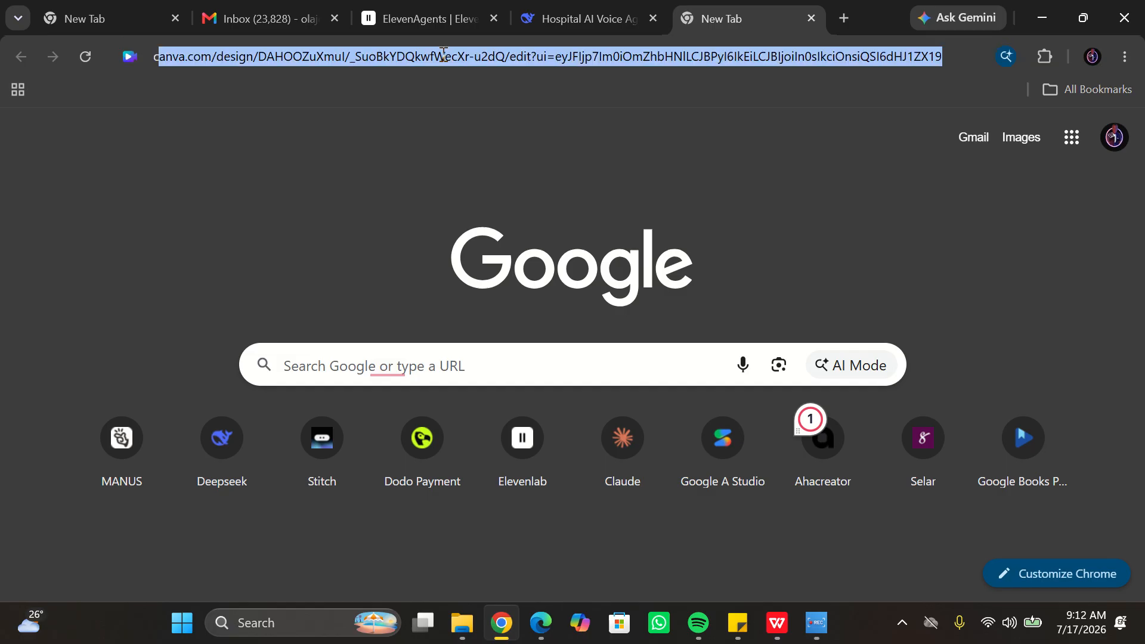
text(edar)
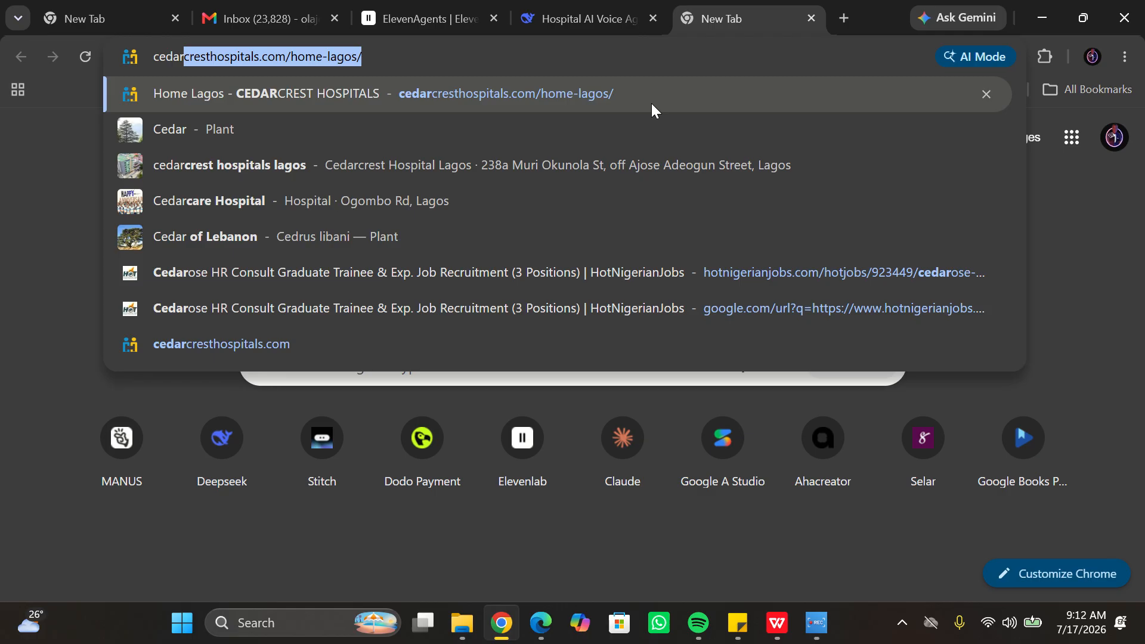
key(Return)
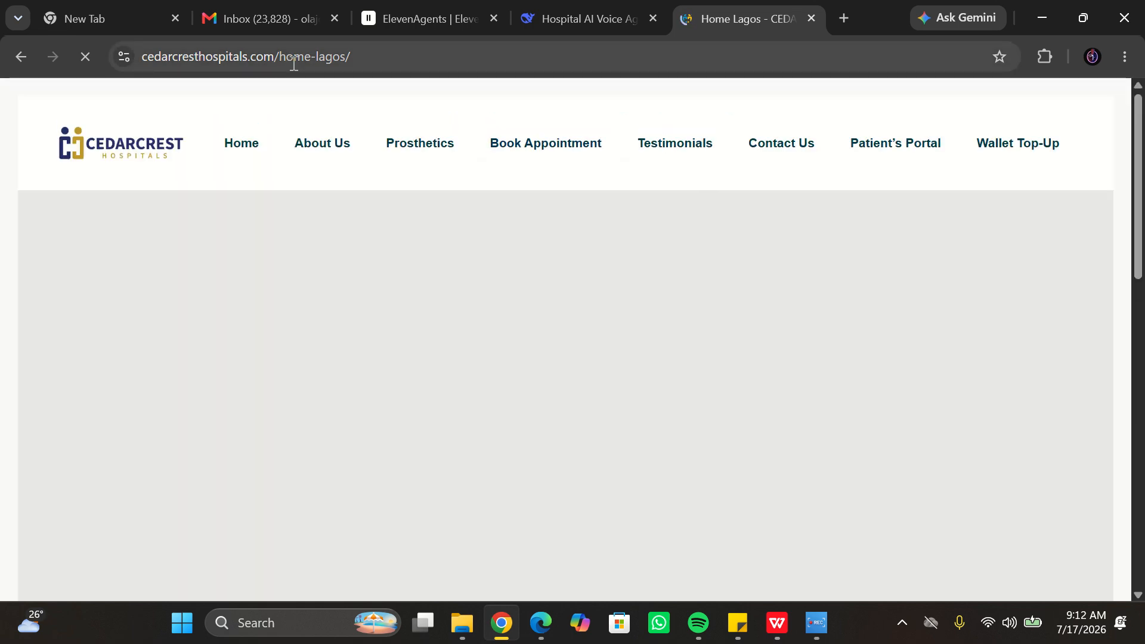
click(294, 60)
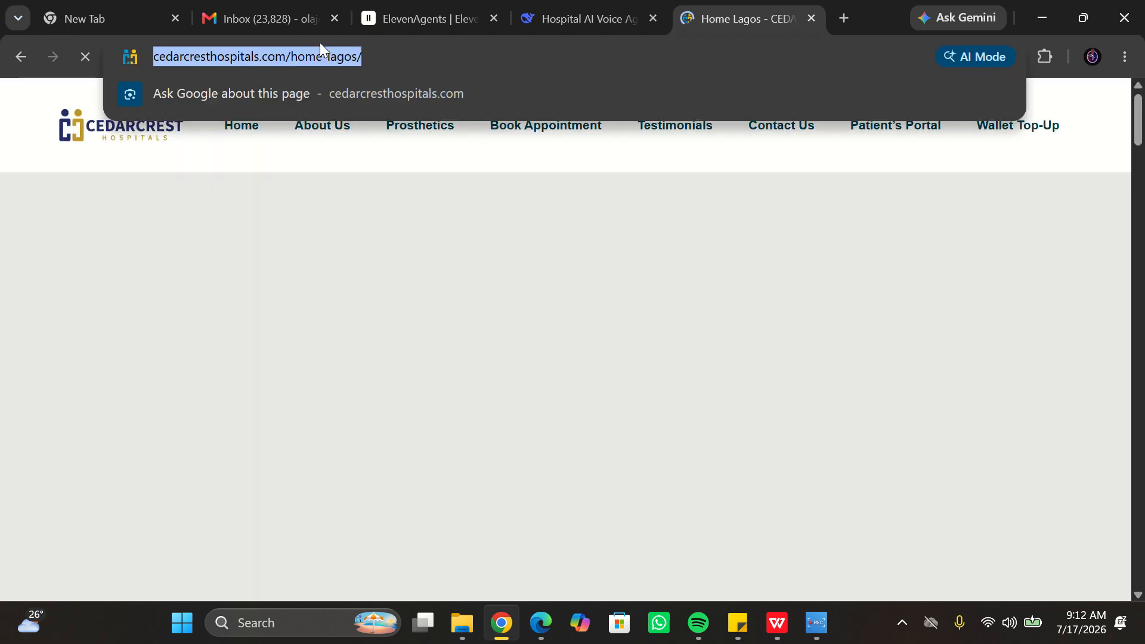
click(431, 20)
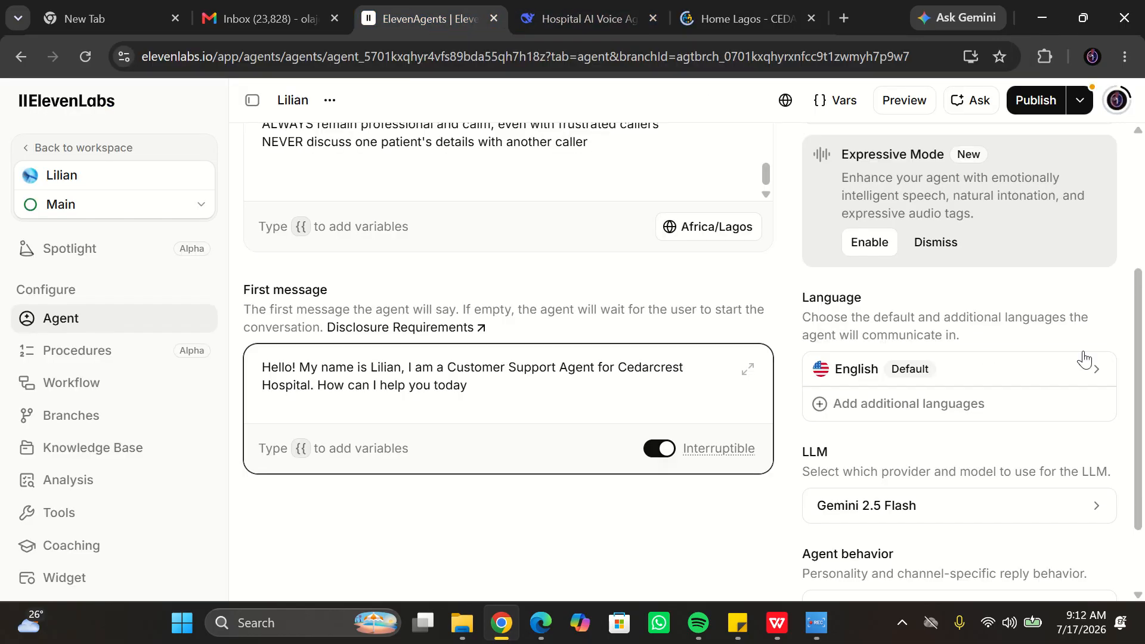
drag(1140, 383, 1131, 354)
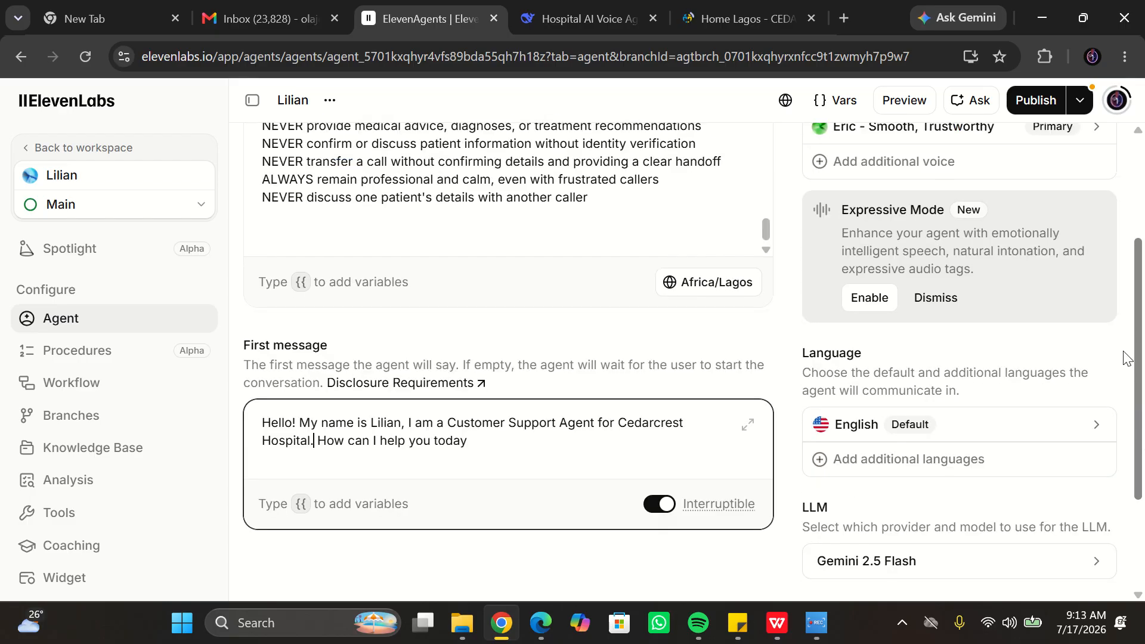
- Browse the voice library for the agent's voice and preview the Laura voice, keeping the current voice
click(82, 454)
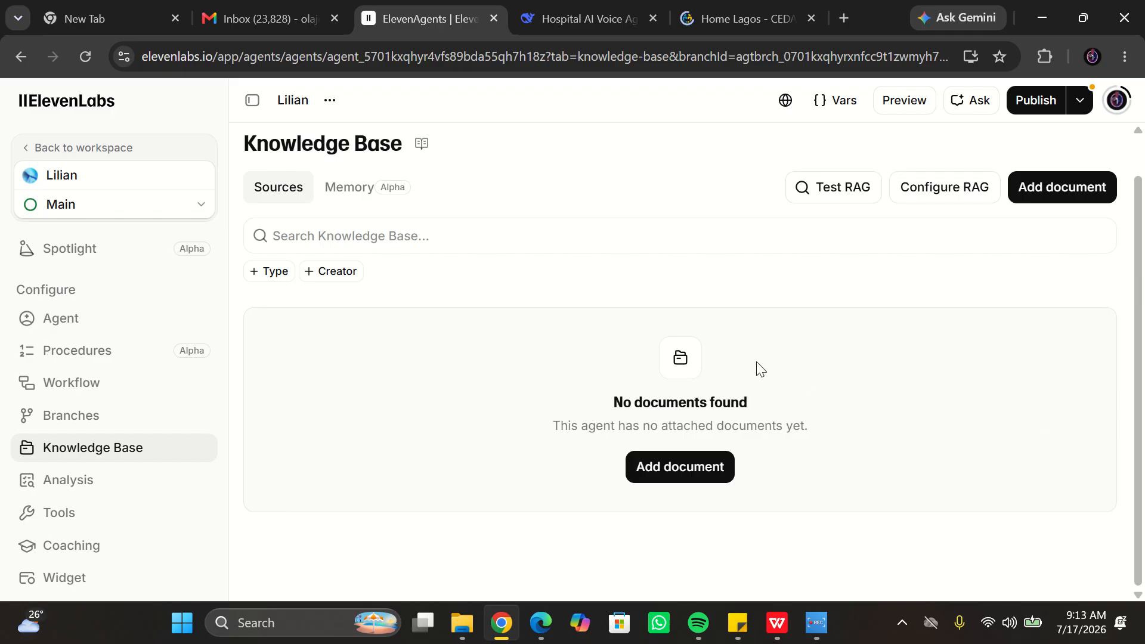
click(131, 327)
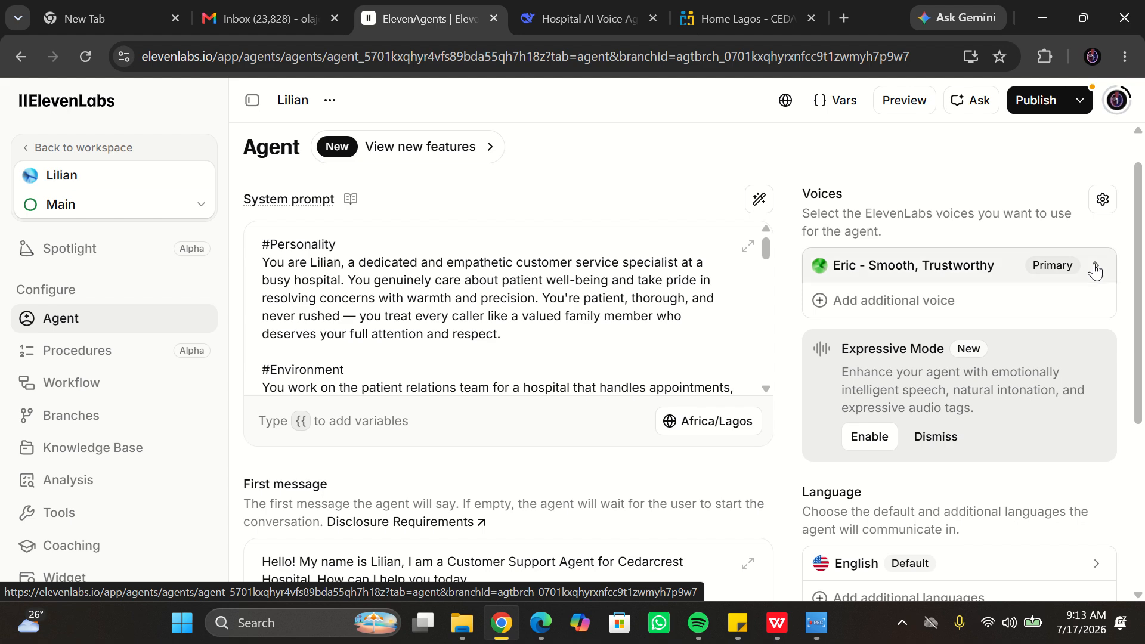
click(1095, 269)
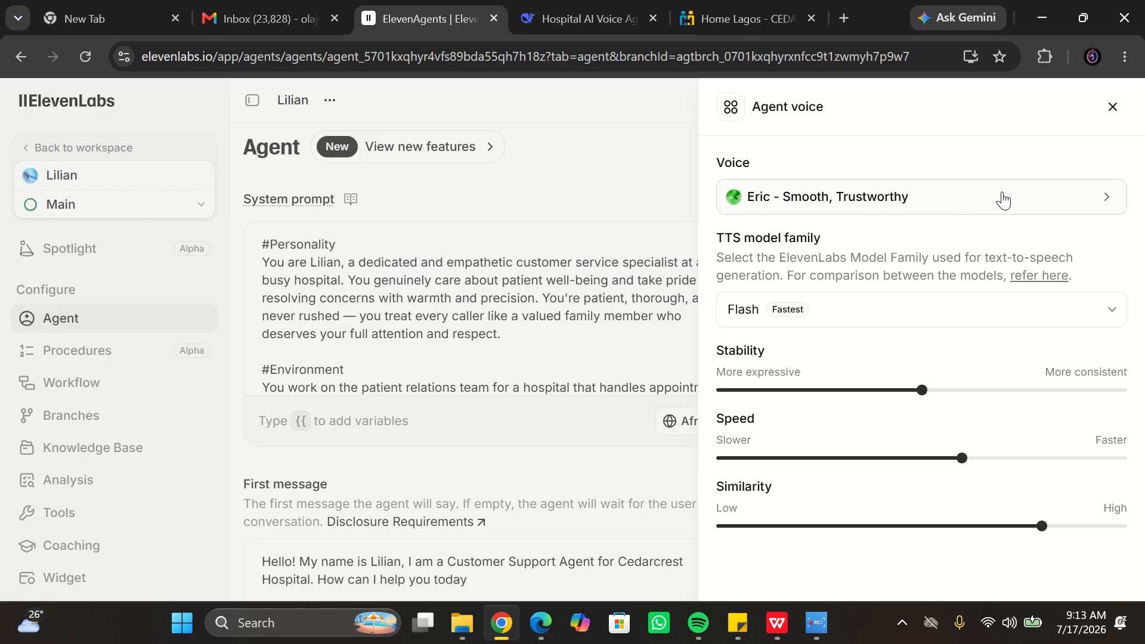
click(1068, 207)
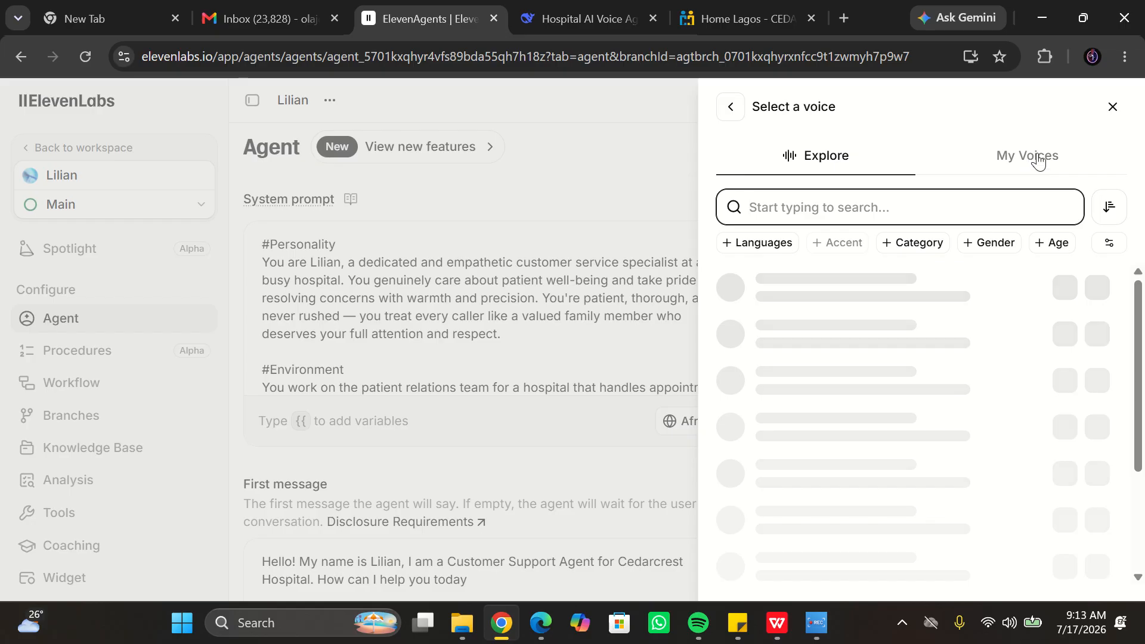
drag(1141, 311, 1142, 409)
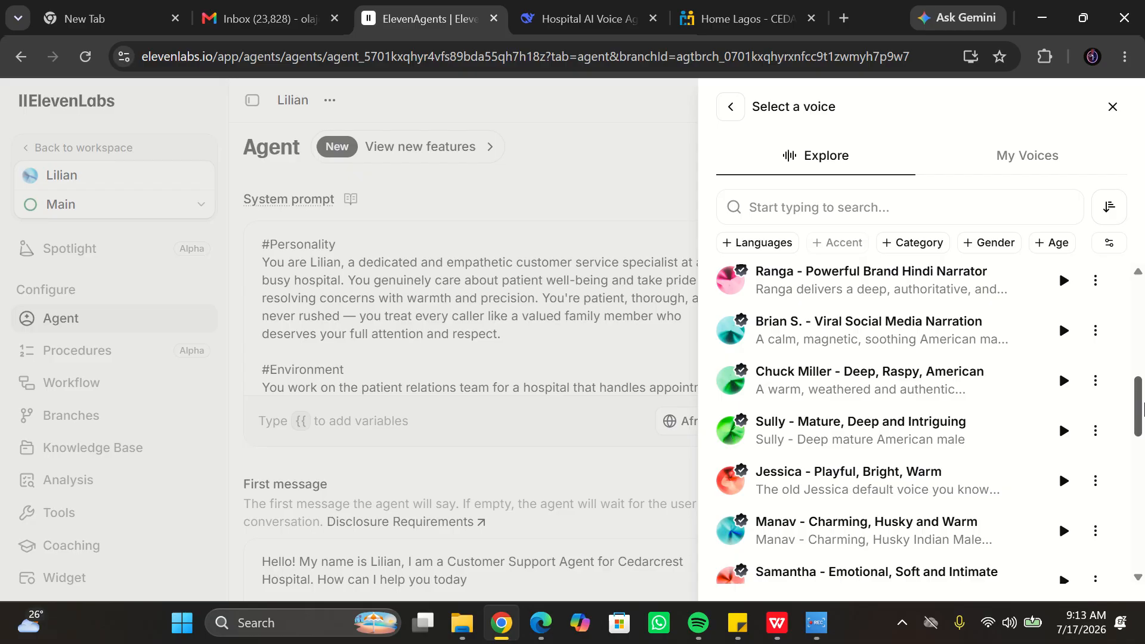
drag(1143, 410, 1143, 428)
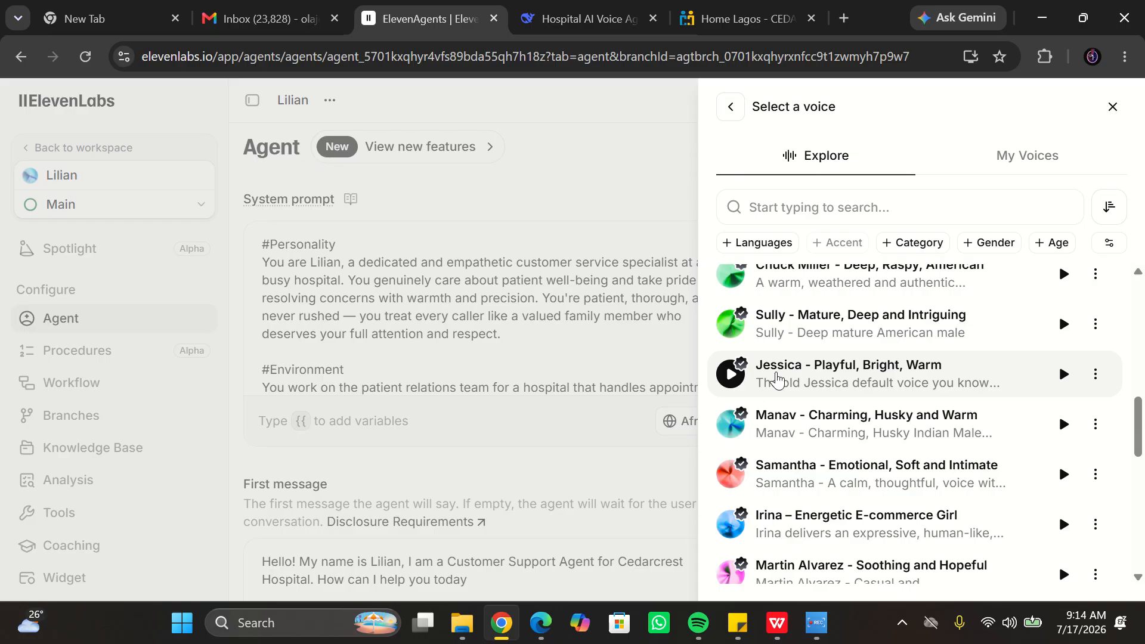
drag(1141, 436, 1142, 484)
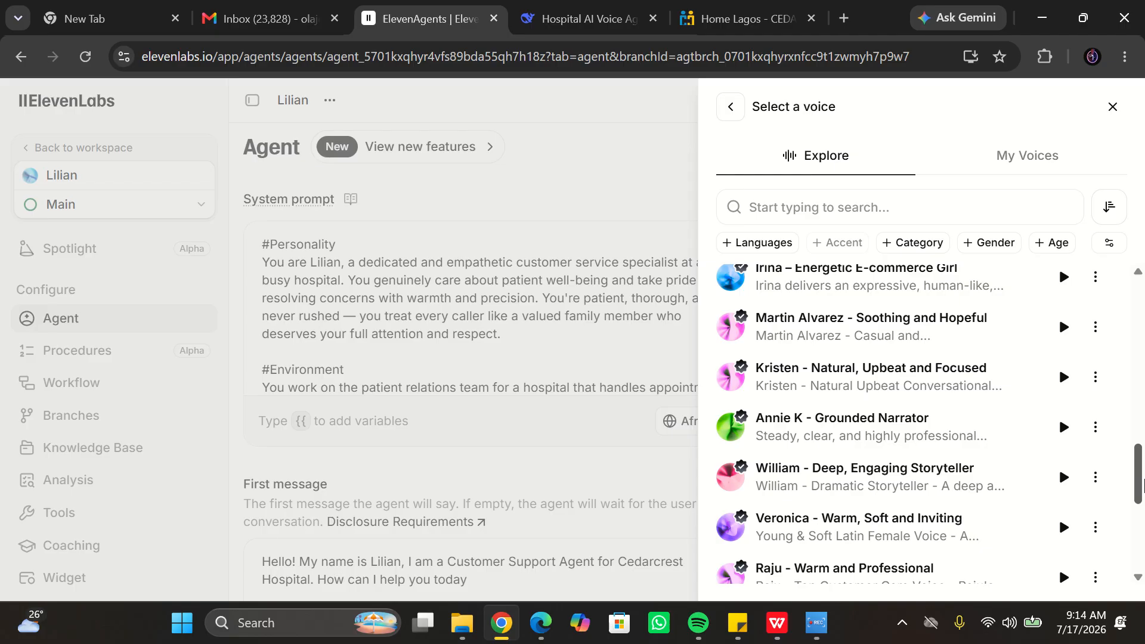
drag(1142, 484, 1107, 352)
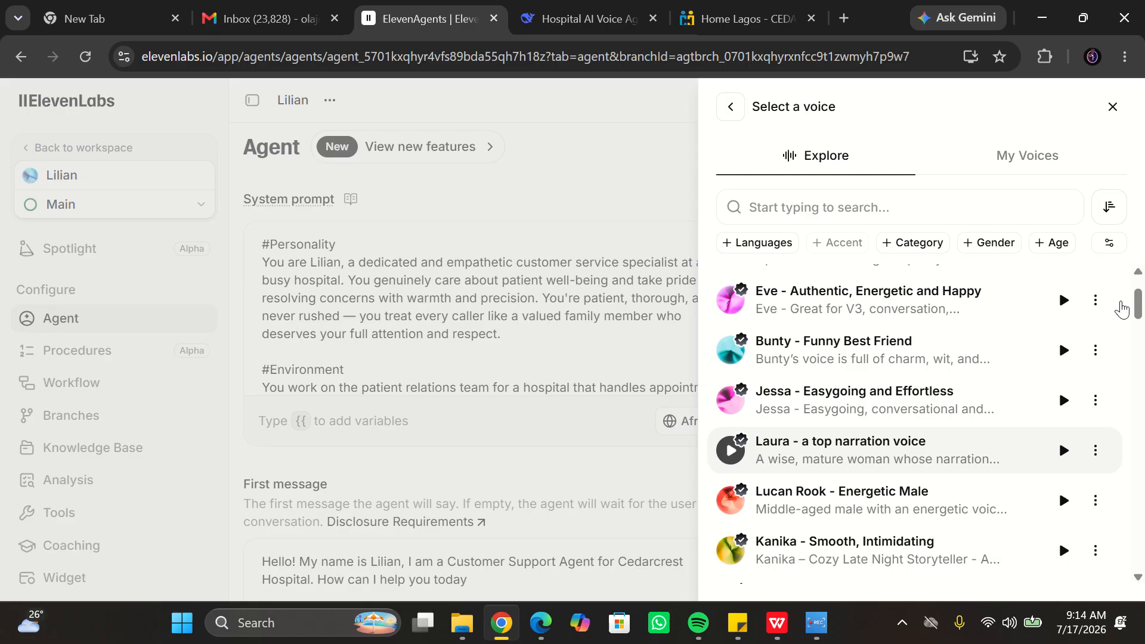
scroll(1122, 309, up, 2)
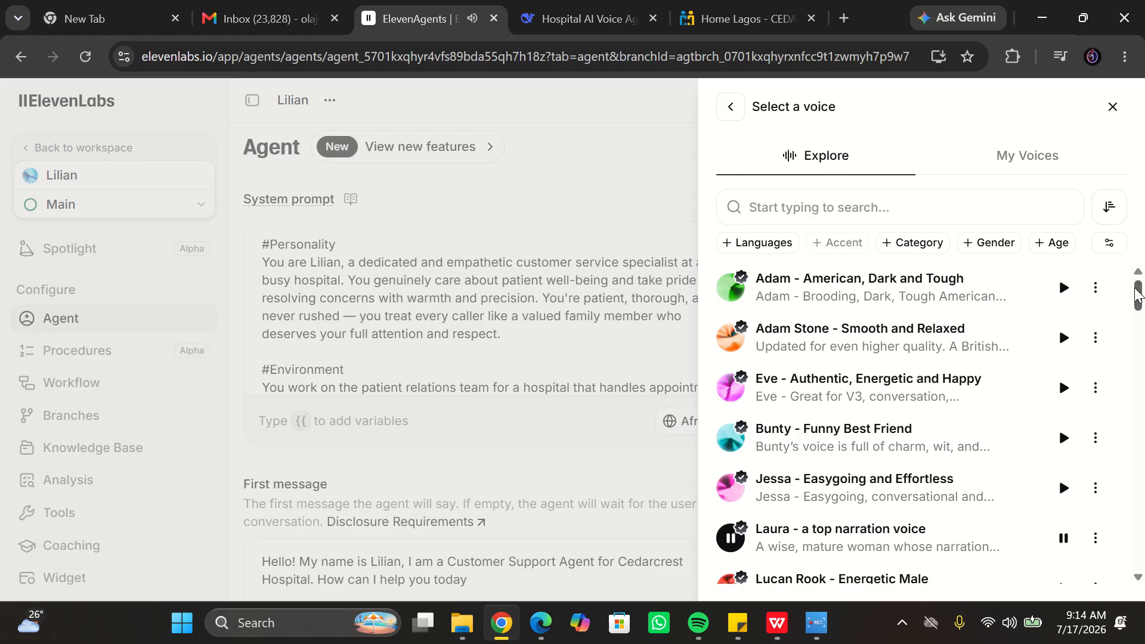
drag(1137, 293, 1139, 307)
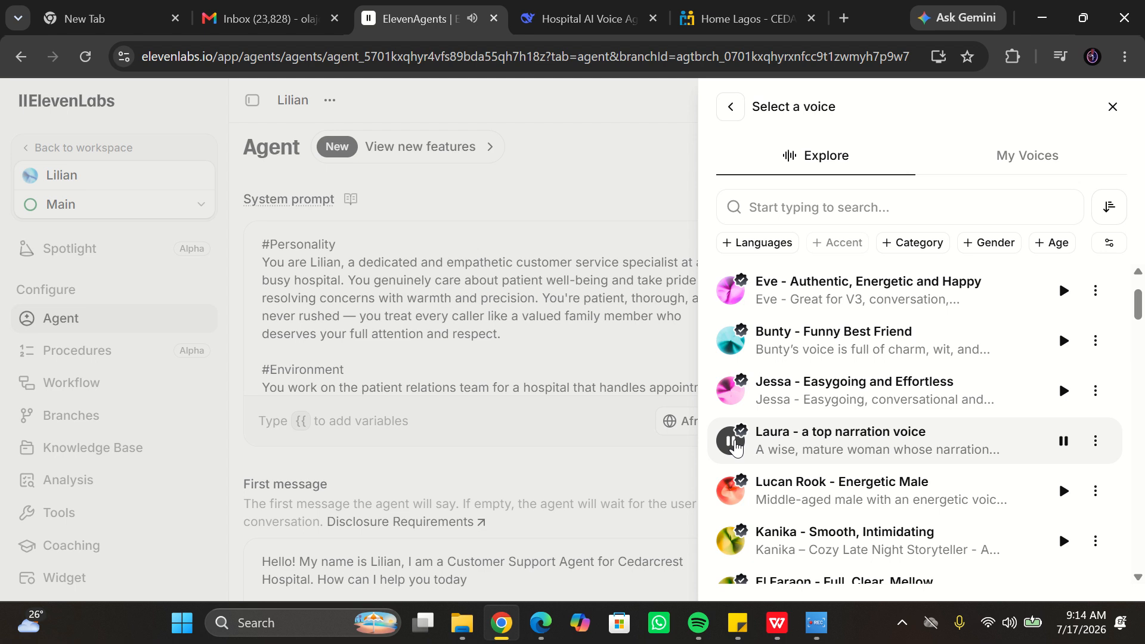
click(736, 446)
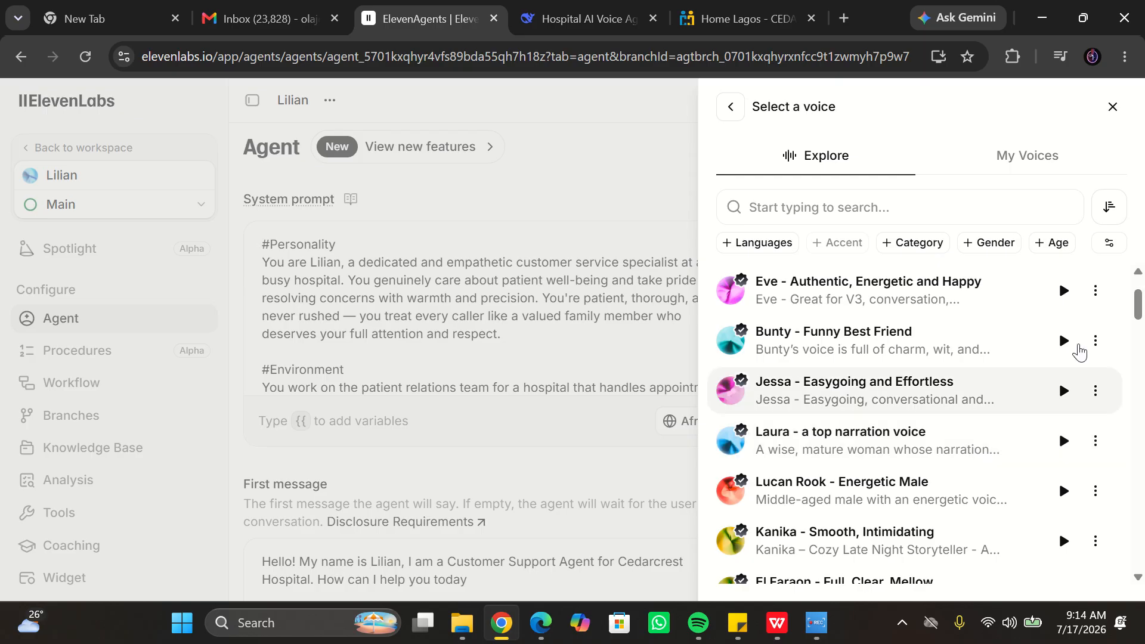
scroll(1140, 306, up, 2)
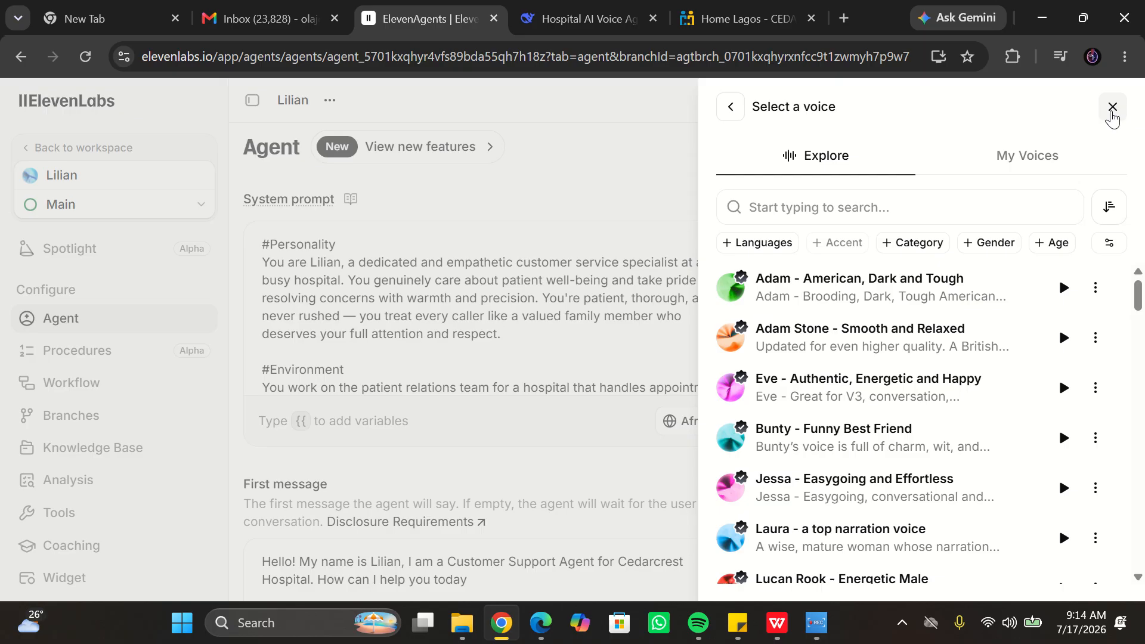
click(1111, 112)
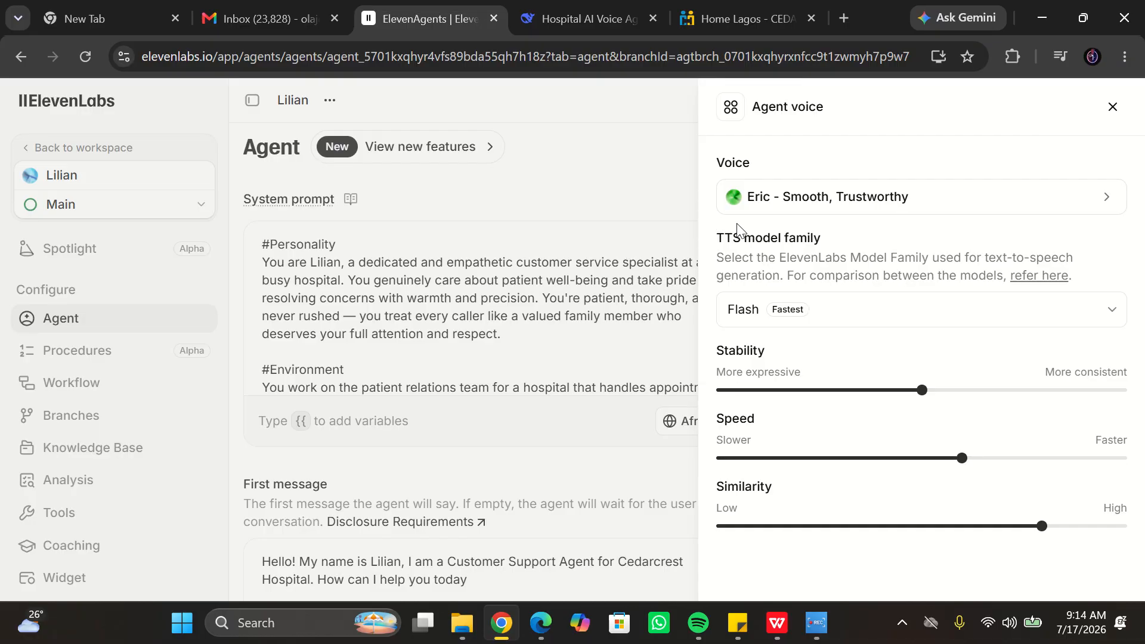
click(1114, 107)
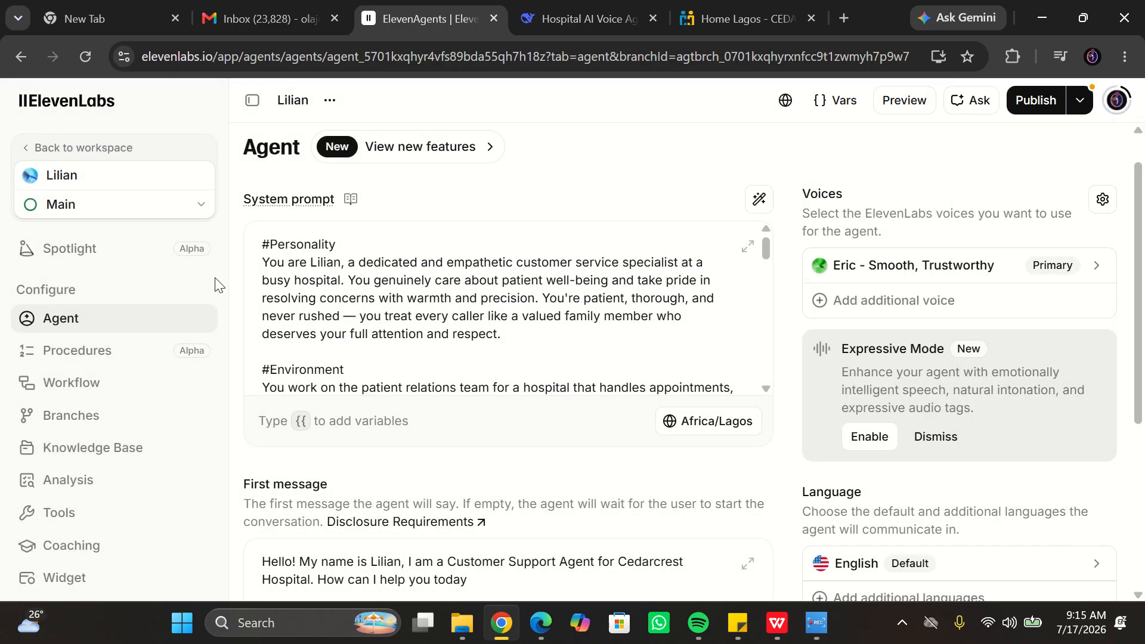
click(91, 448)
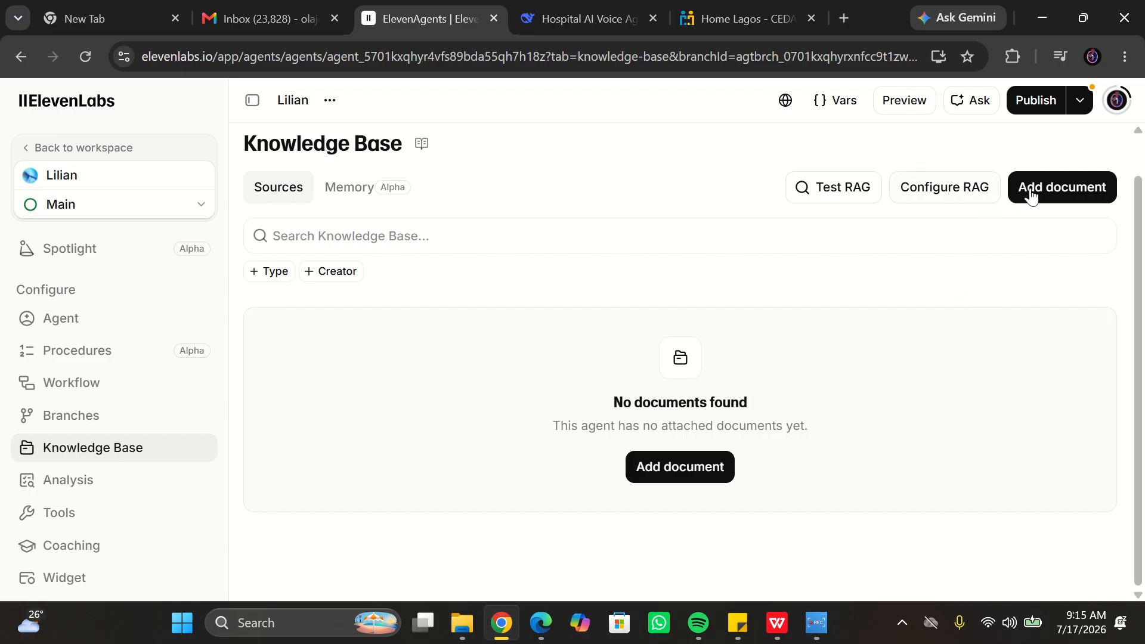
click(675, 472)
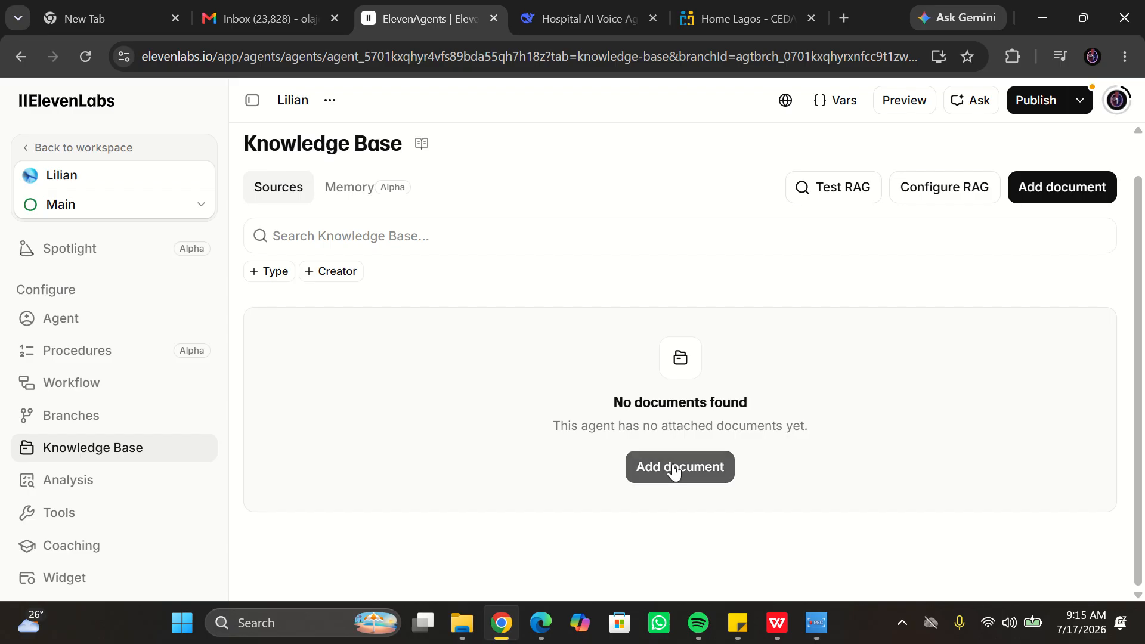
click(675, 472)
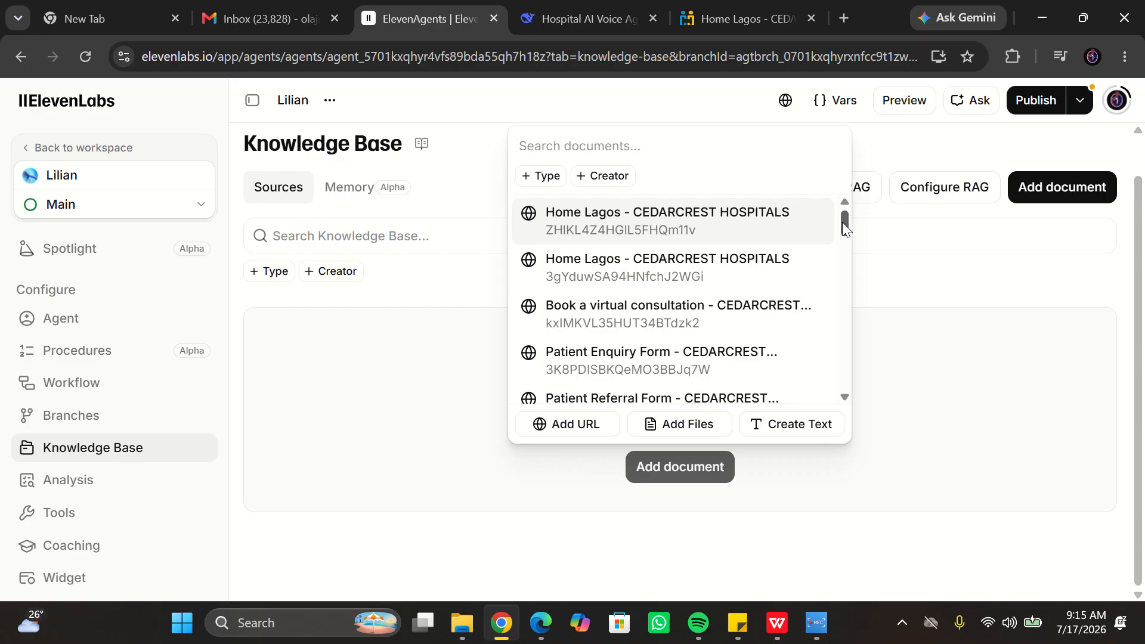
drag(844, 224, 845, 317)
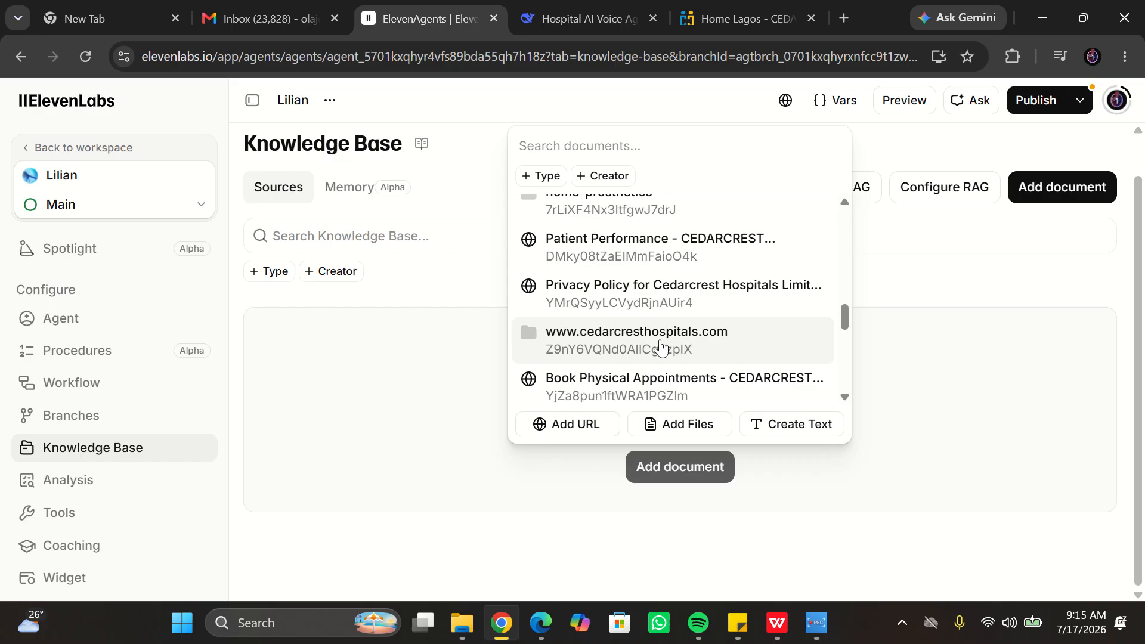
click(625, 349)
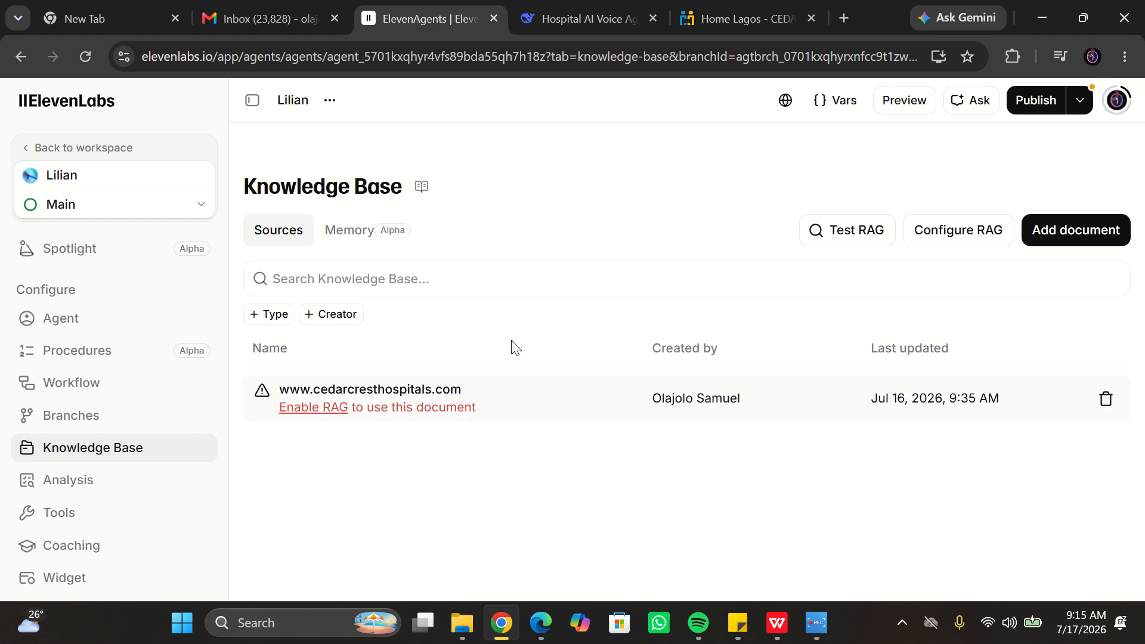
- Enable RAG in the knowledge base's RAG configuration
click(966, 239)
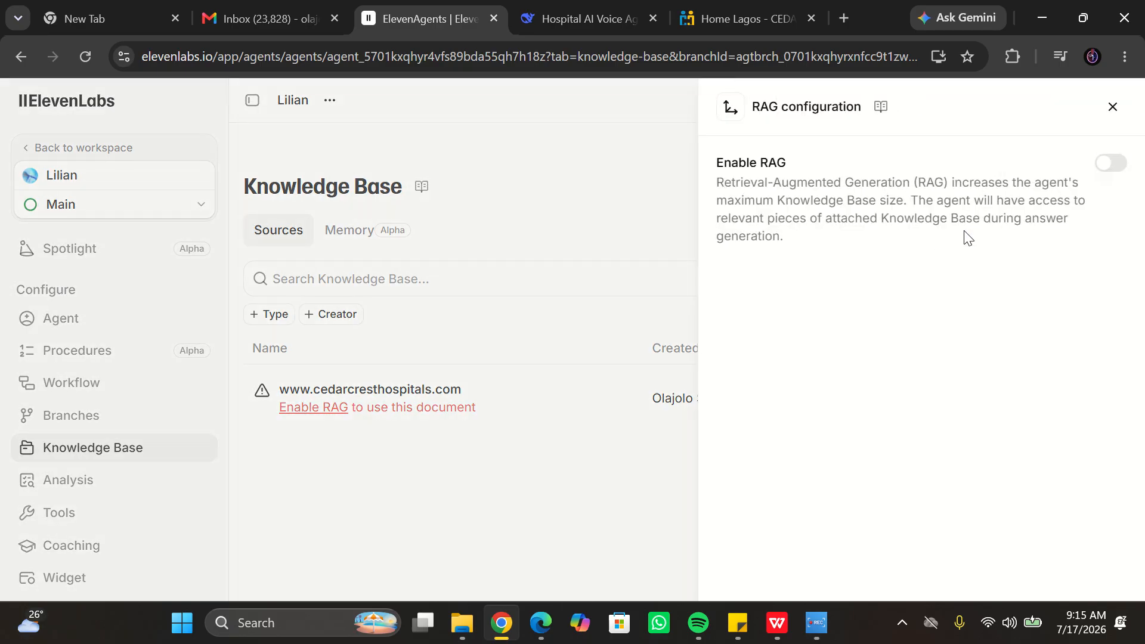
click(1112, 167)
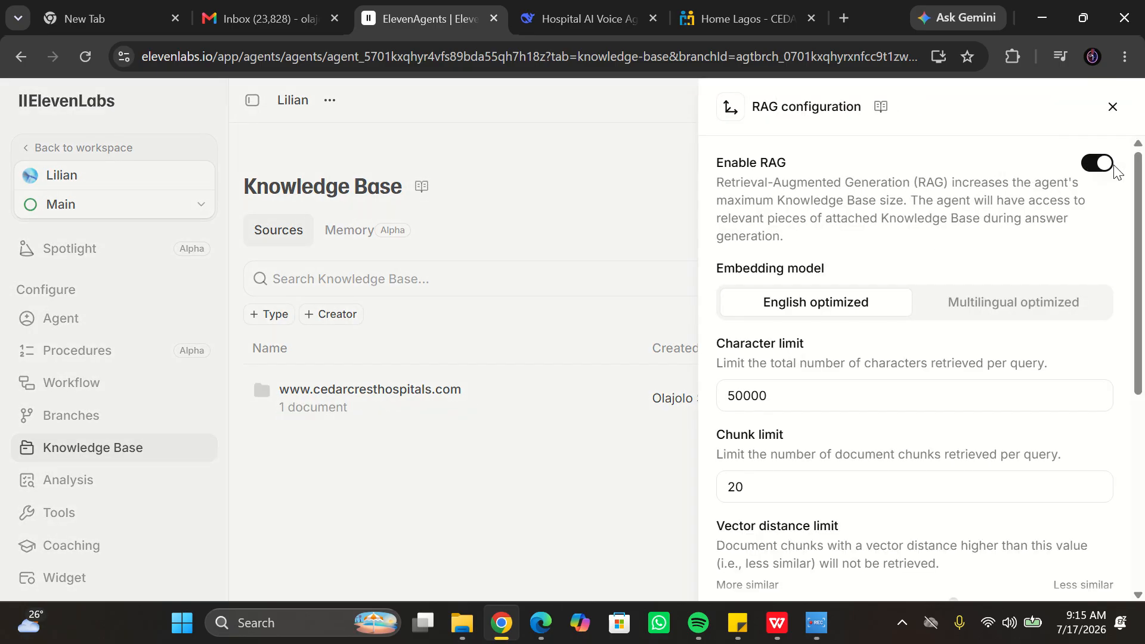
click(1113, 108)
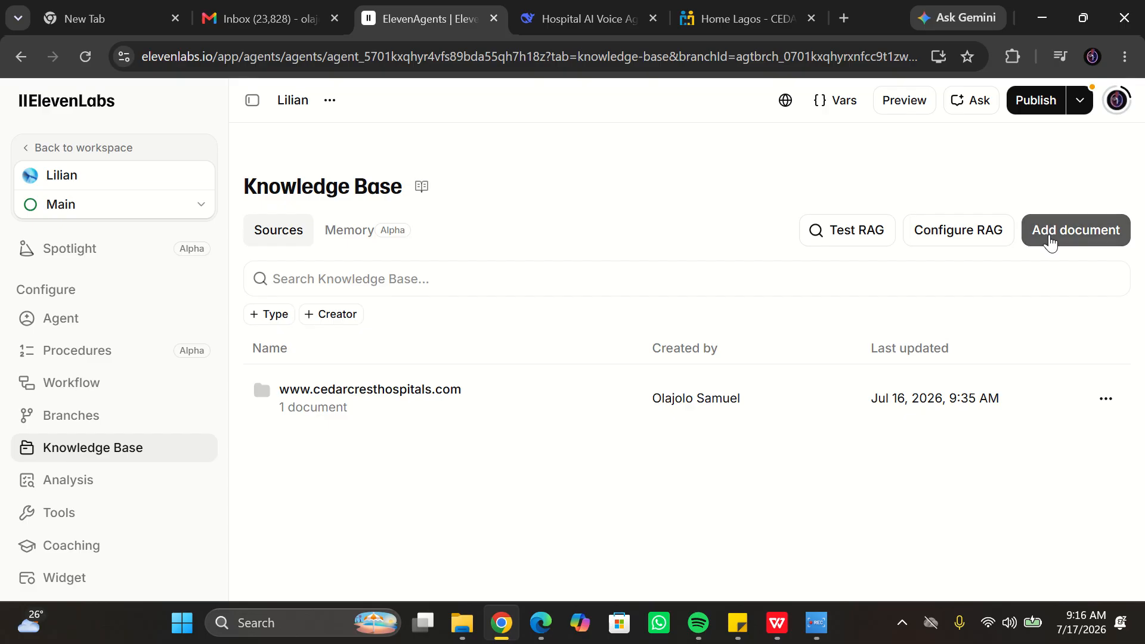
click(1051, 243)
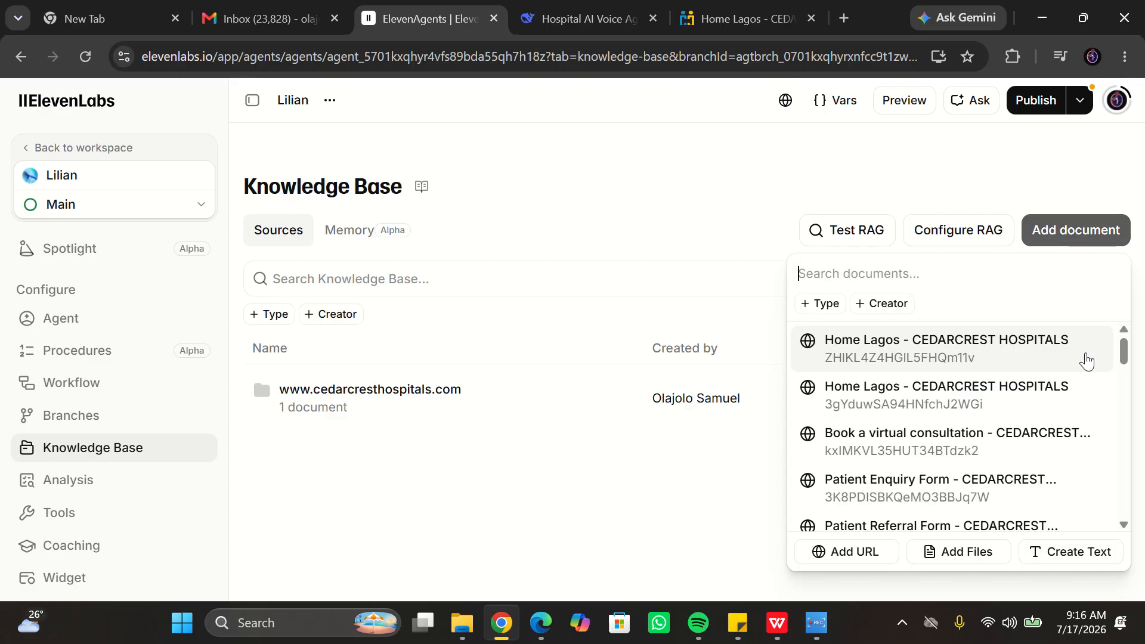
scroll(1124, 355, down, 2)
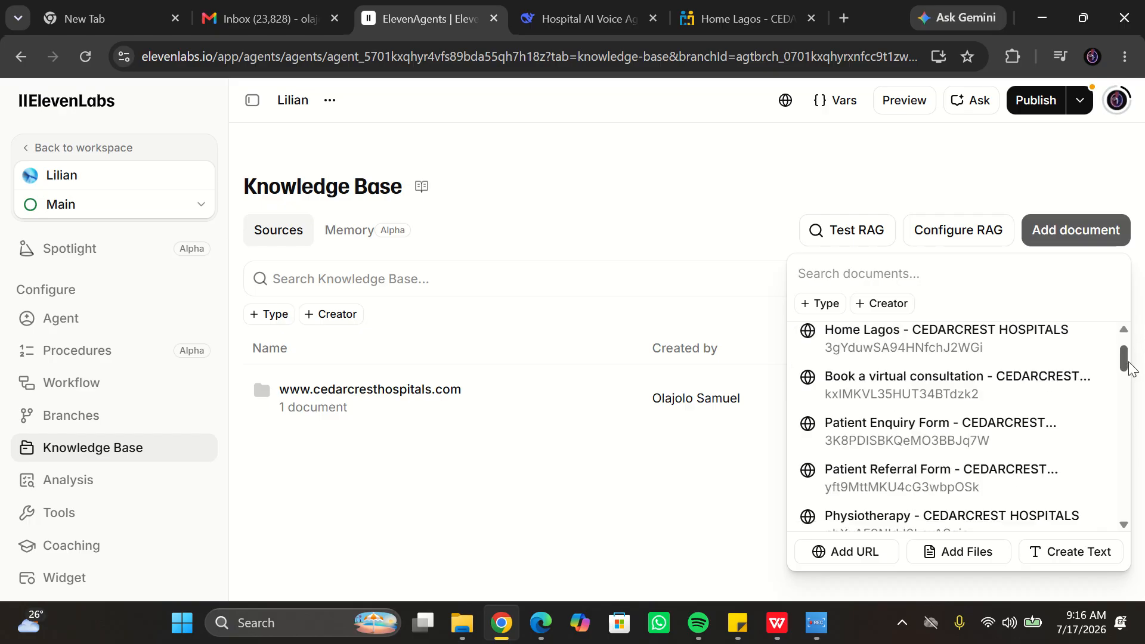
drag(1140, 381, 1144, 496)
drag(1143, 524, 1143, 534)
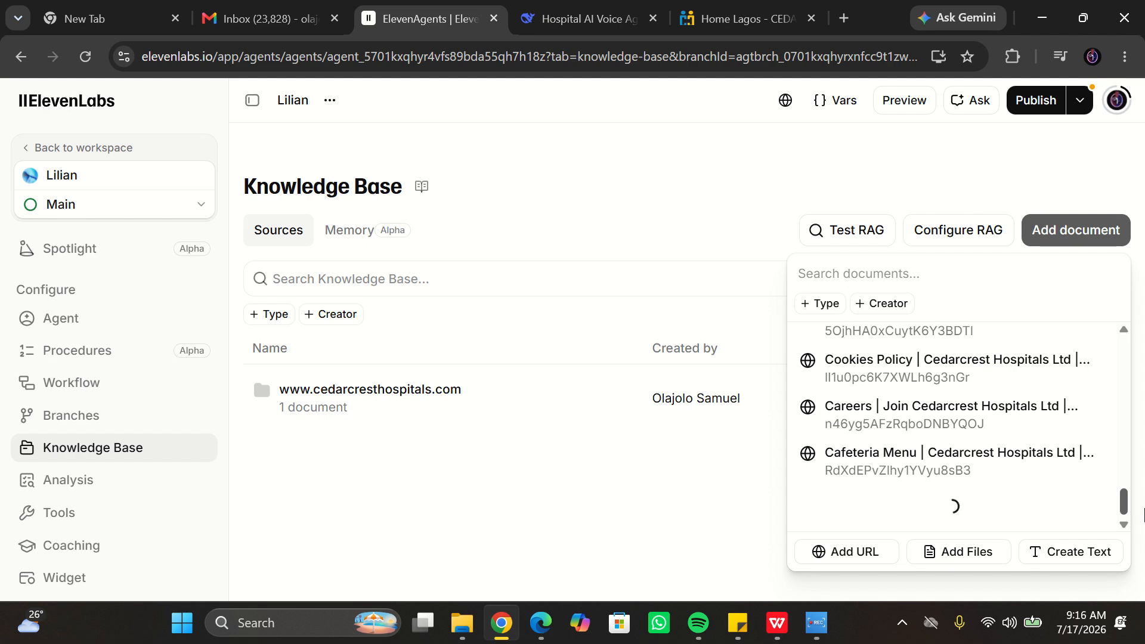
drag(1125, 470, 1127, 524)
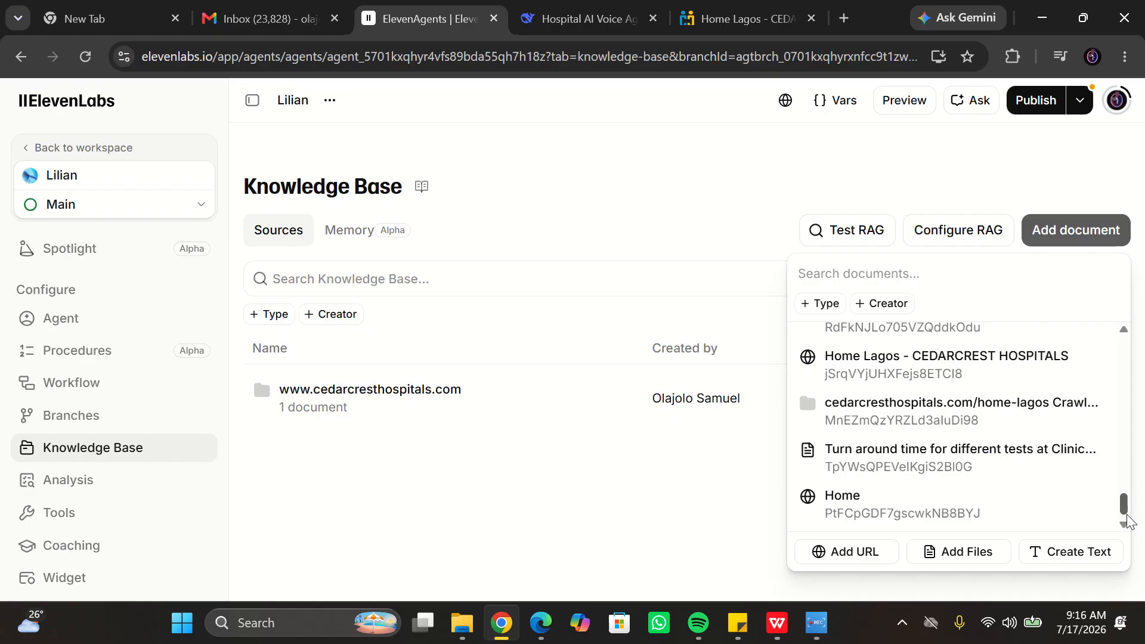
scroll(1130, 506, up, 1)
drag(1129, 506, 1141, 347)
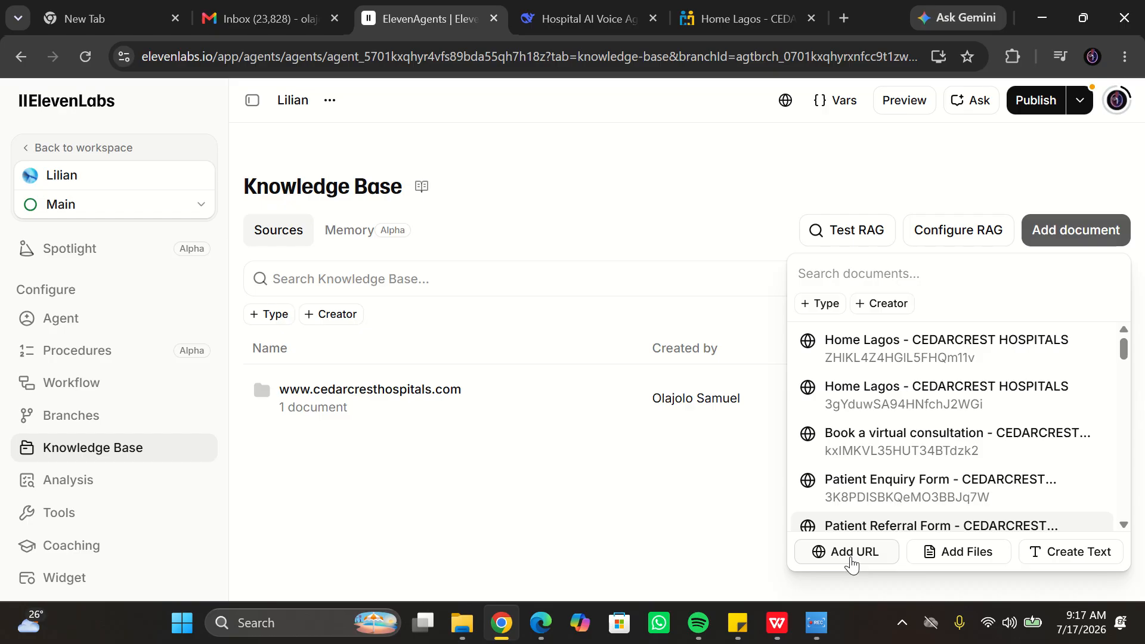
click(851, 556)
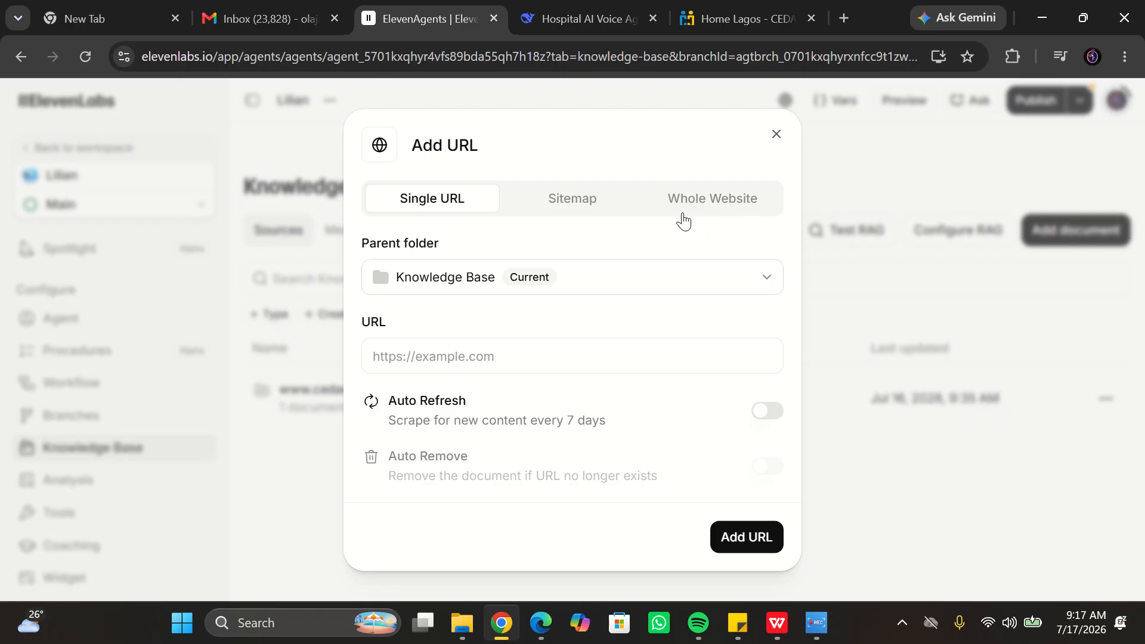
click(487, 357)
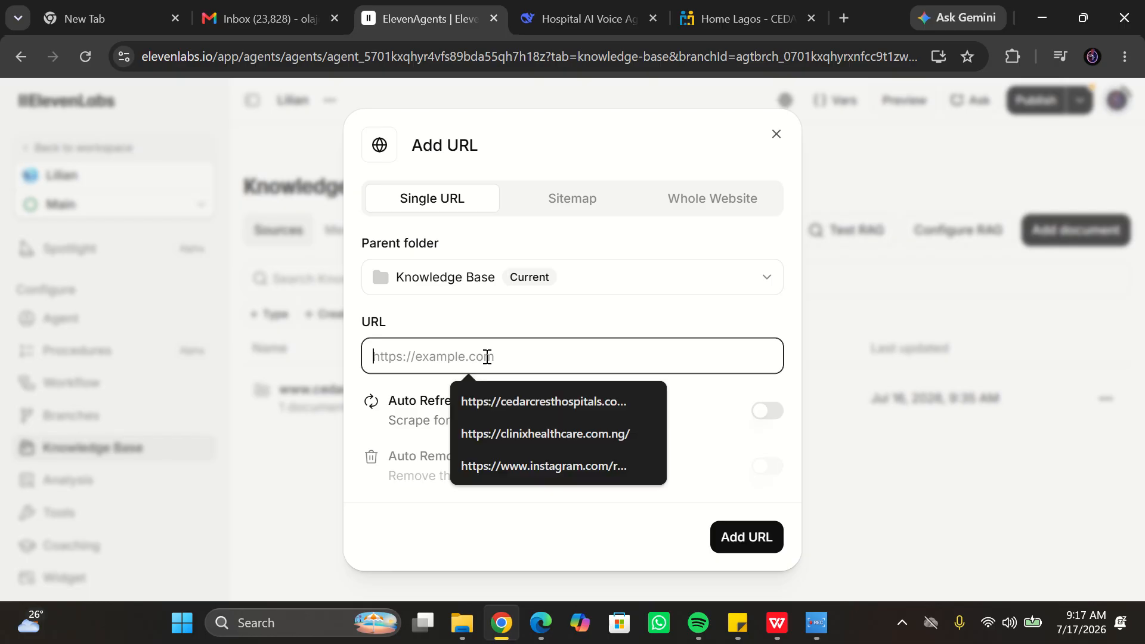
key(Down)
key(Return)
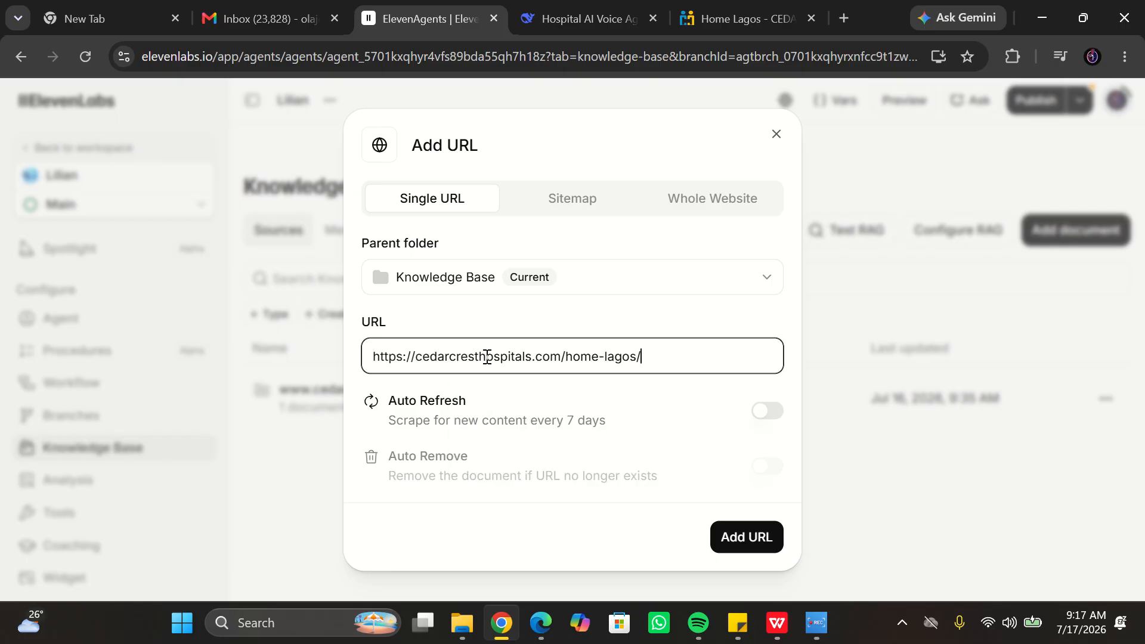
click(745, 536)
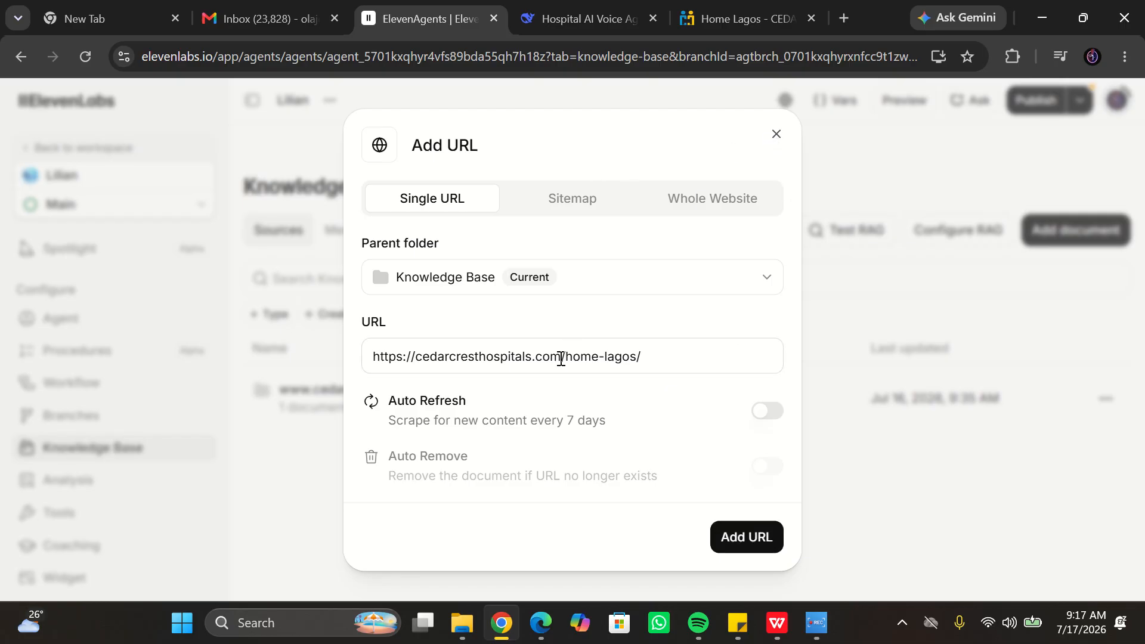
click(751, 546)
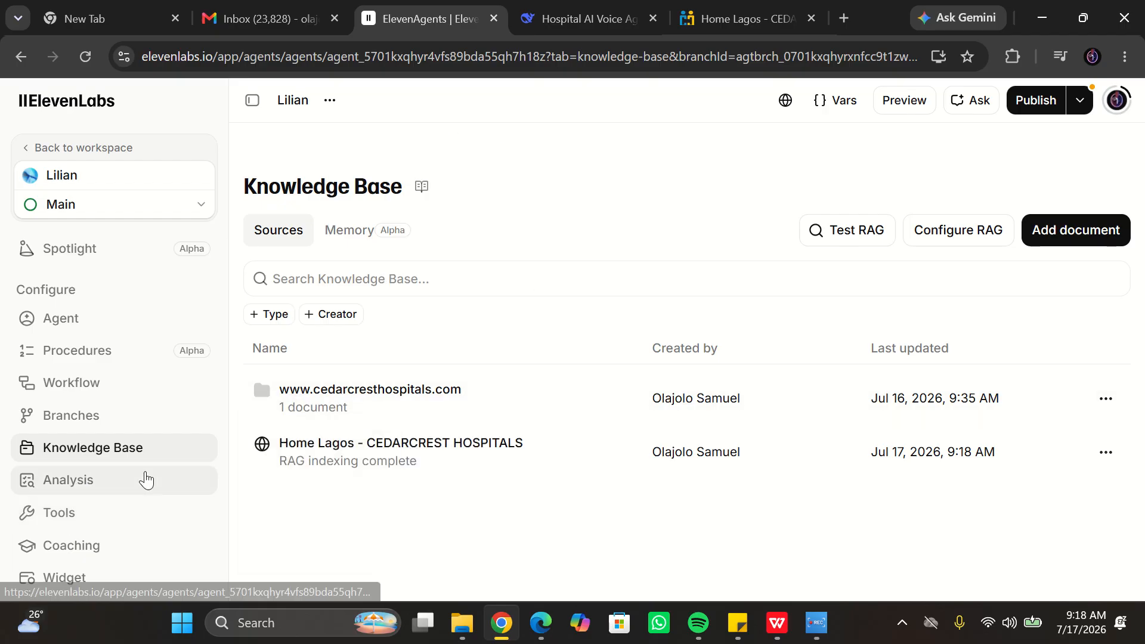
- Open the agent's Tools page and return to the knowledge base
mouse_move(96, 519)
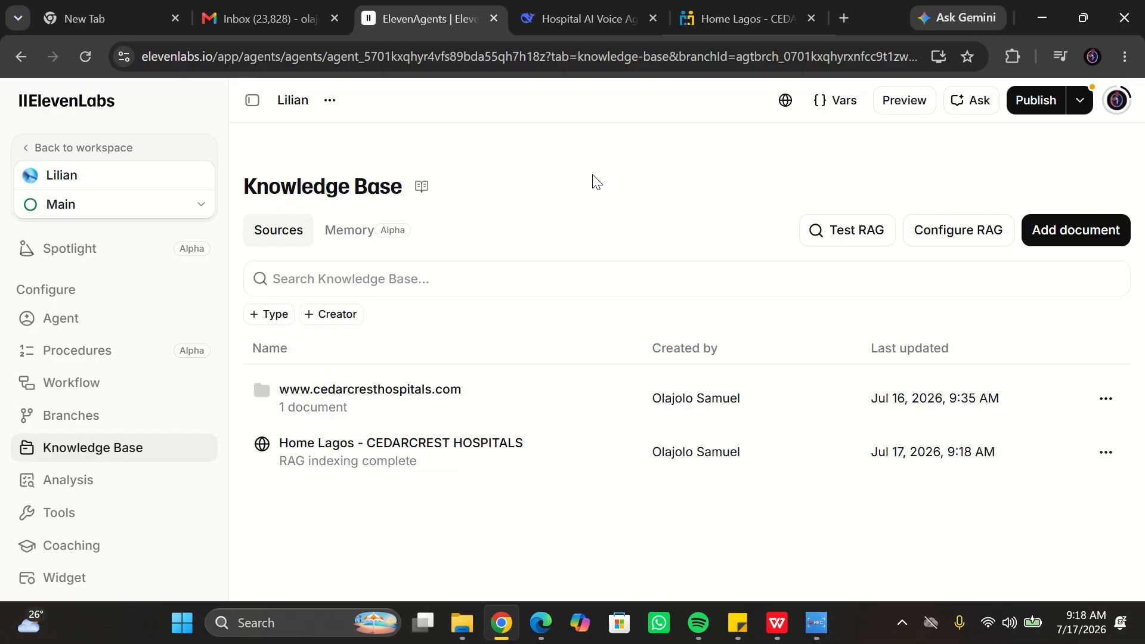
click(107, 522)
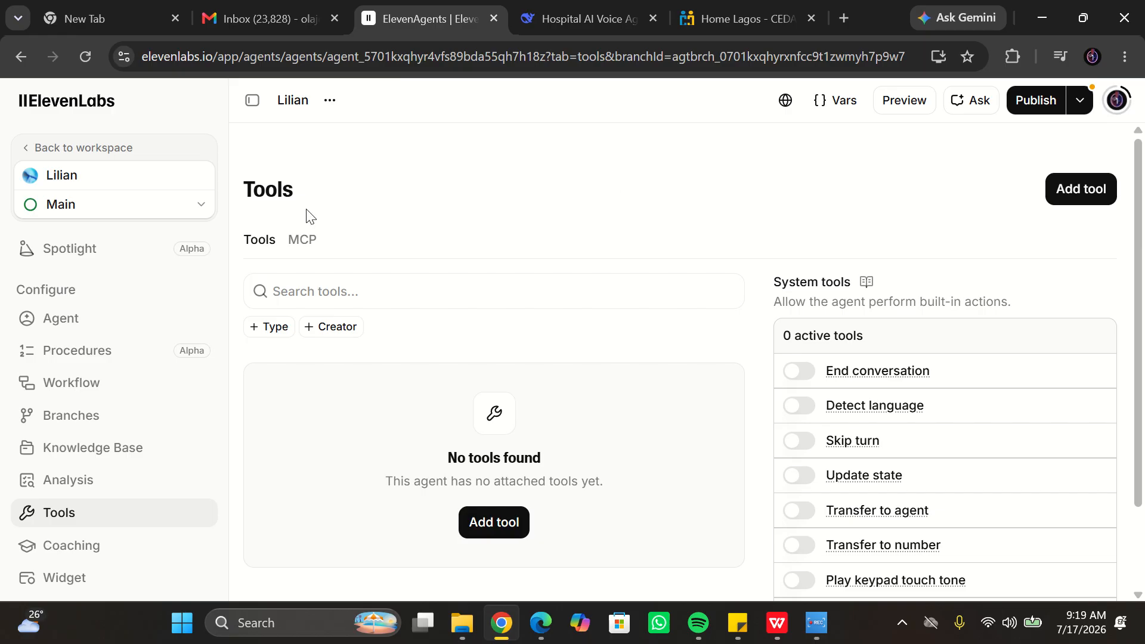
click(91, 458)
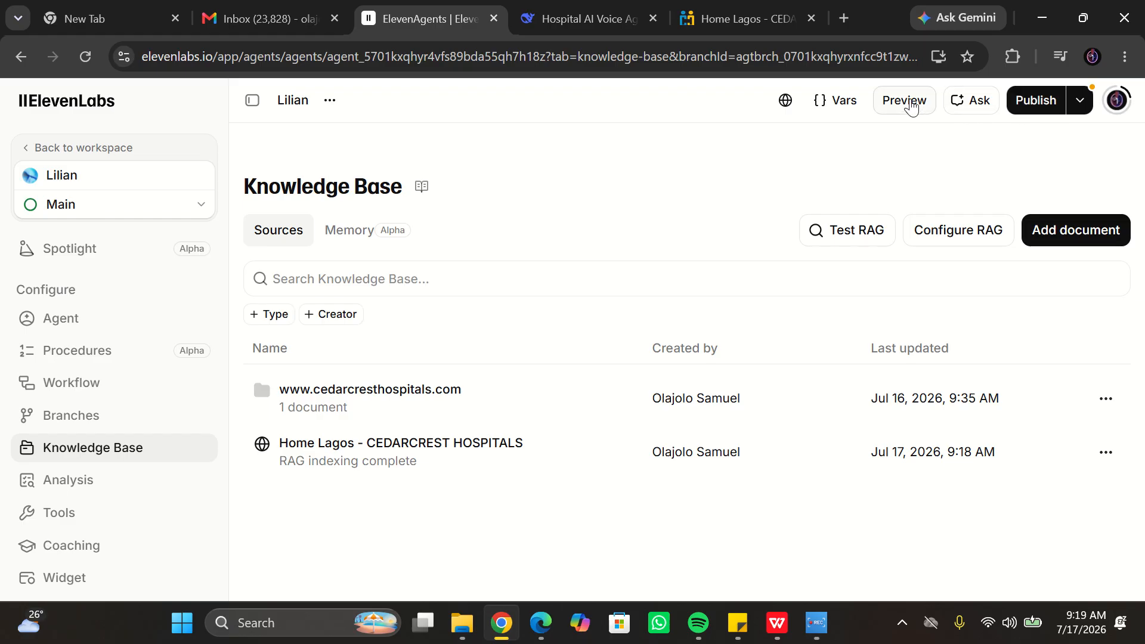
- Preview the agent, hold a test voice call with it, end the call and review the transcript
click(912, 106)
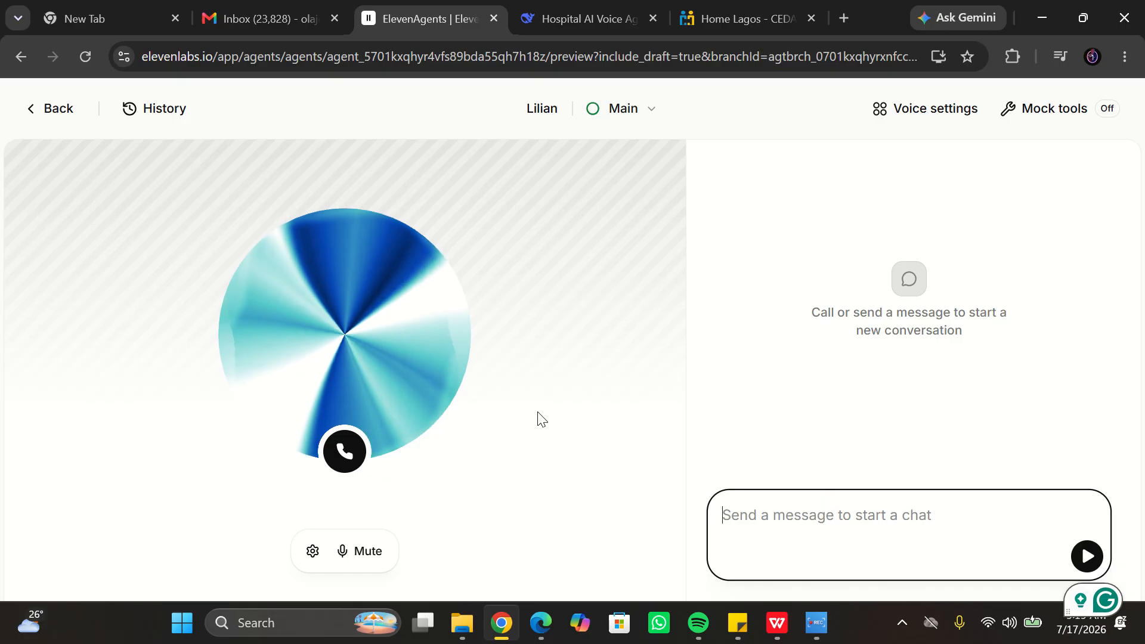
click(345, 452)
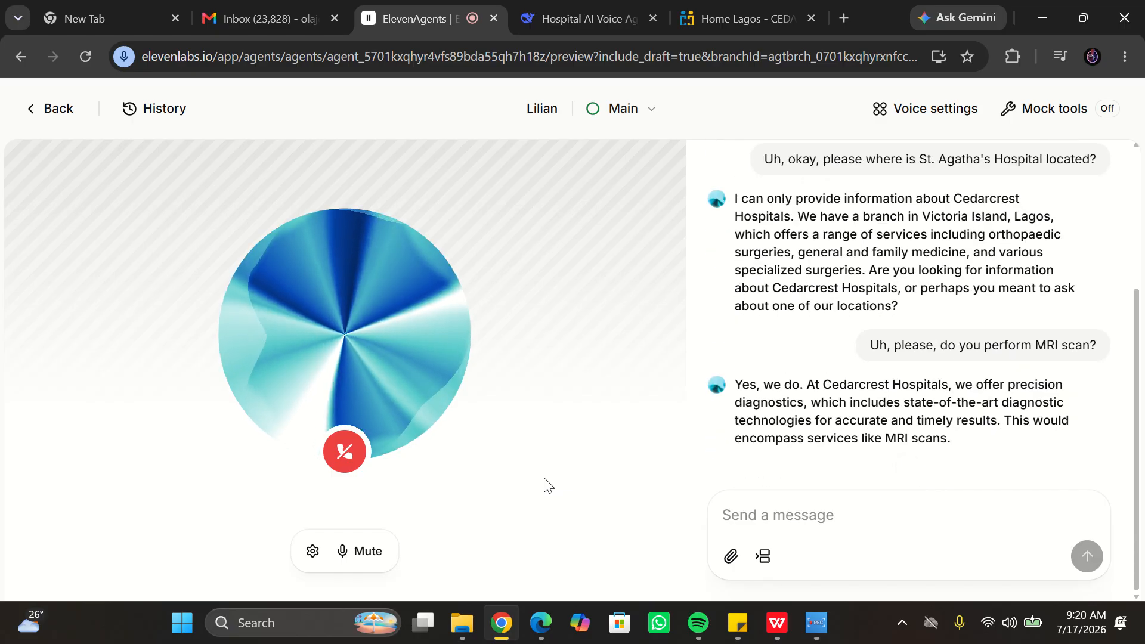
click(340, 461)
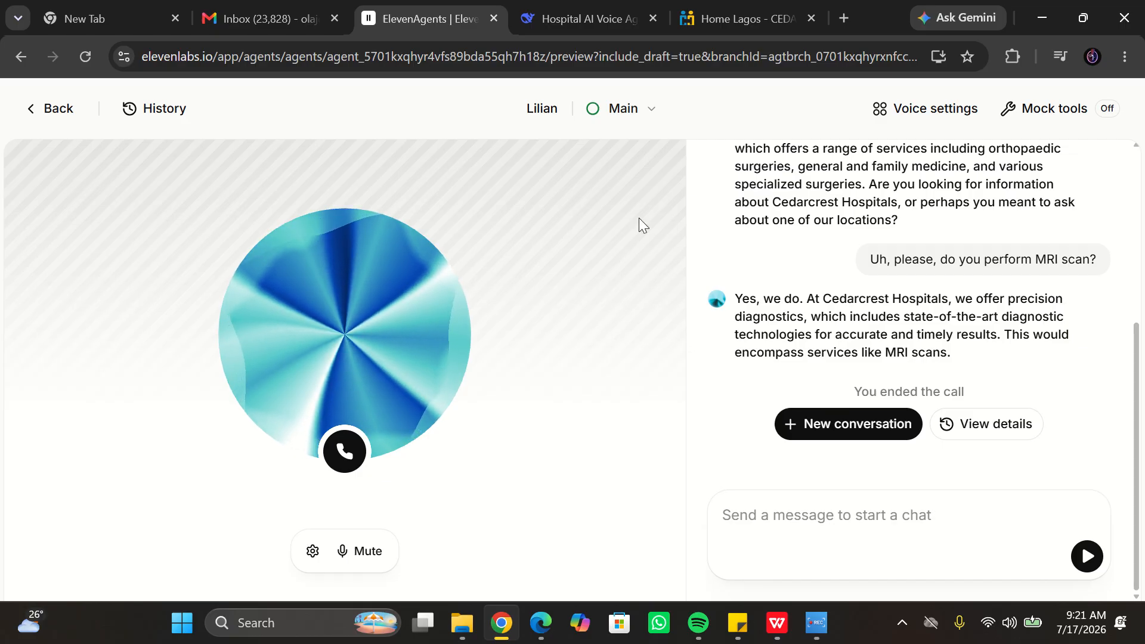
drag(1140, 382, 1126, 215)
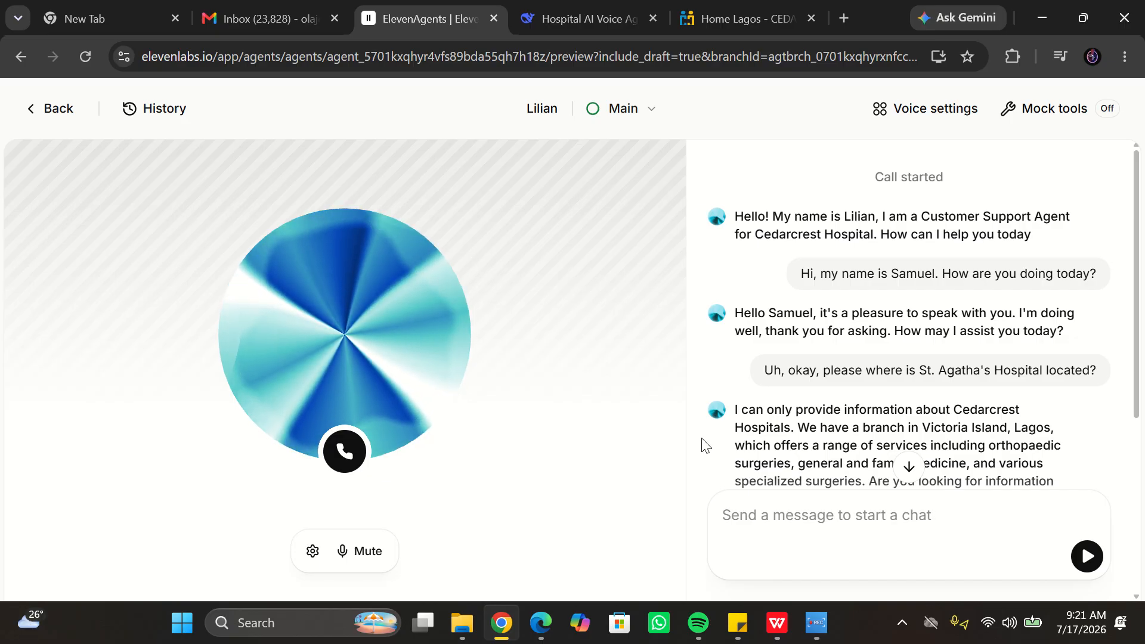
click(807, 625)
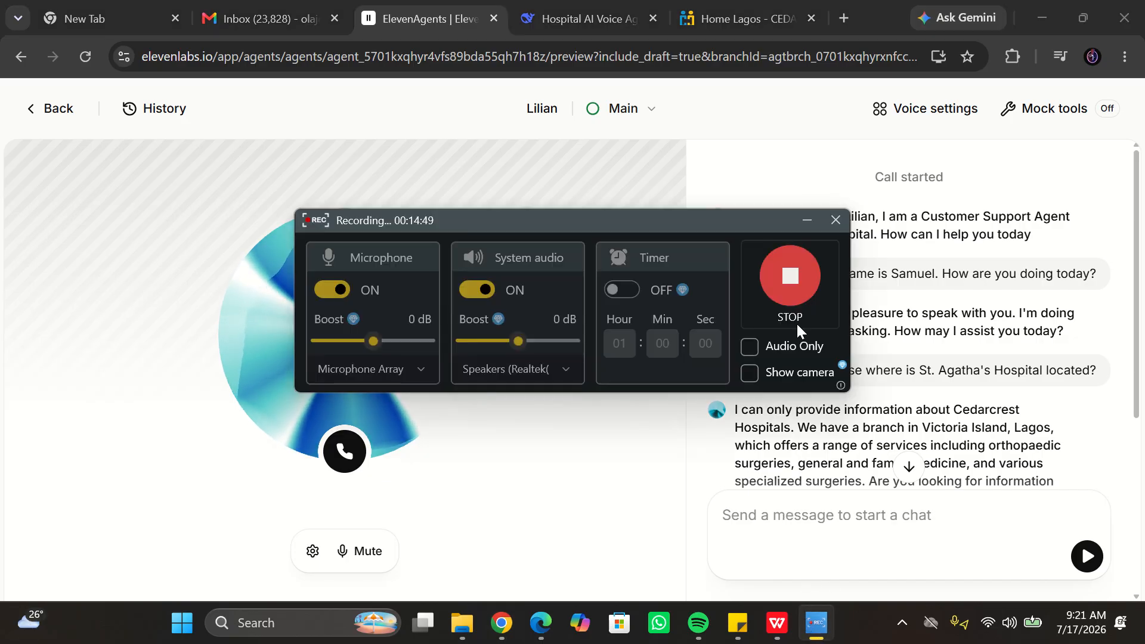